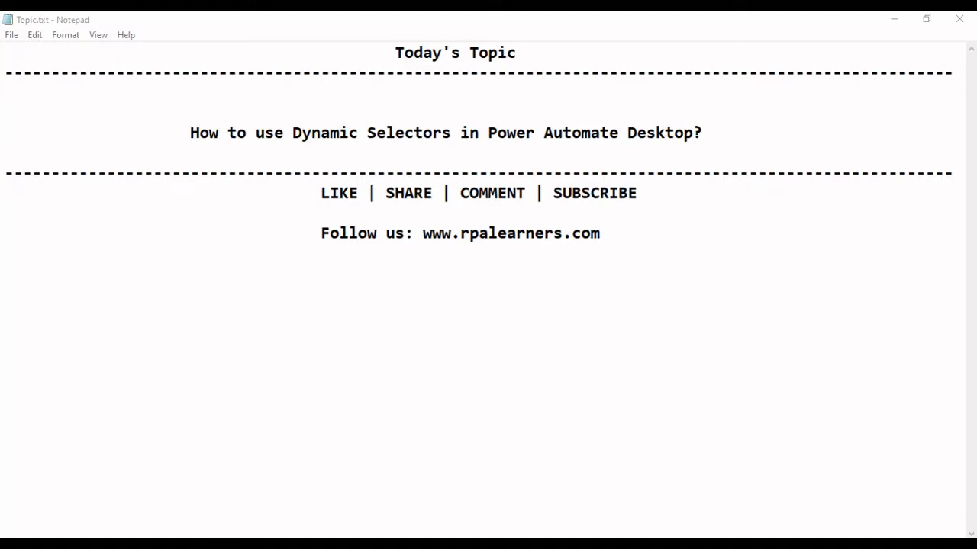
# Switch to Power Automate Desktop and add a Launch new Chrome action to the Main subflow.
pyautogui.click(236, 523)
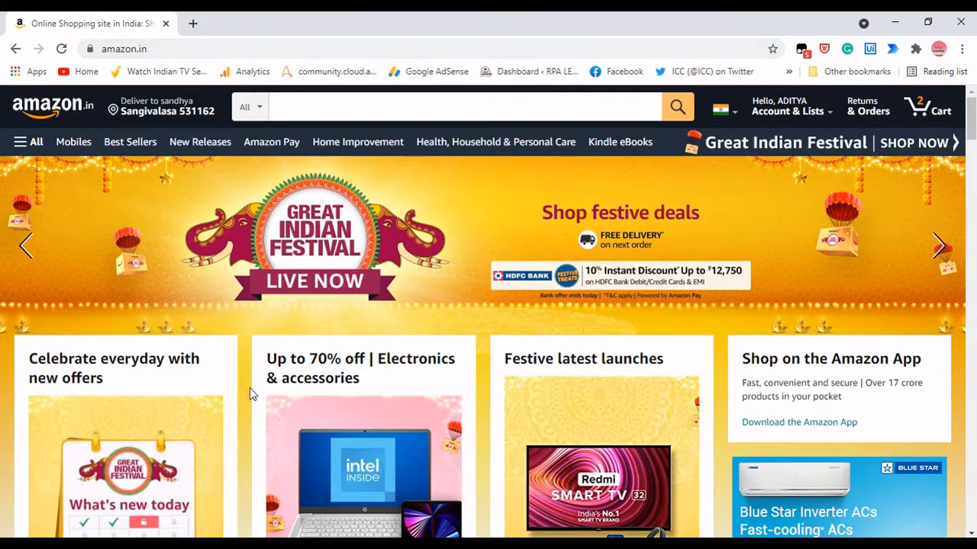
pyautogui.click(239, 479)
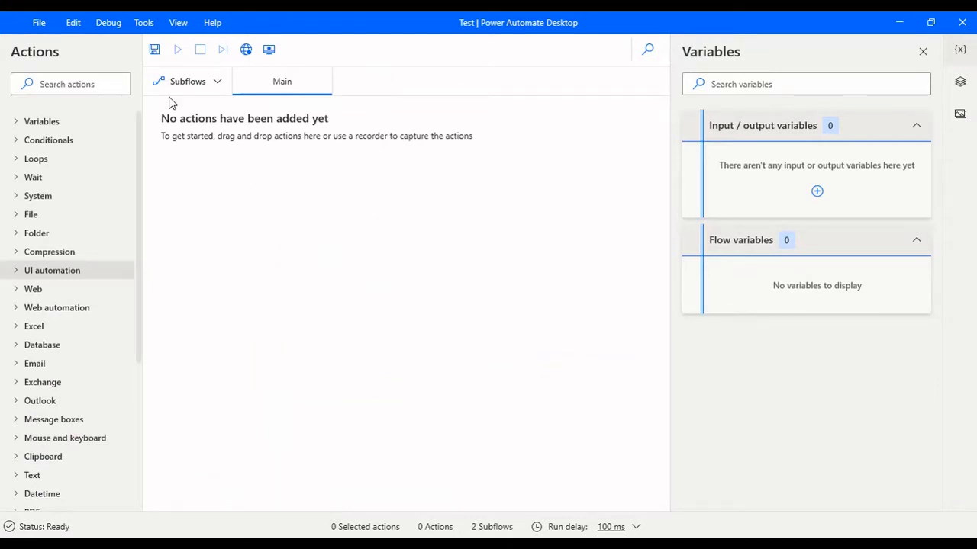
pyautogui.click(80, 81)
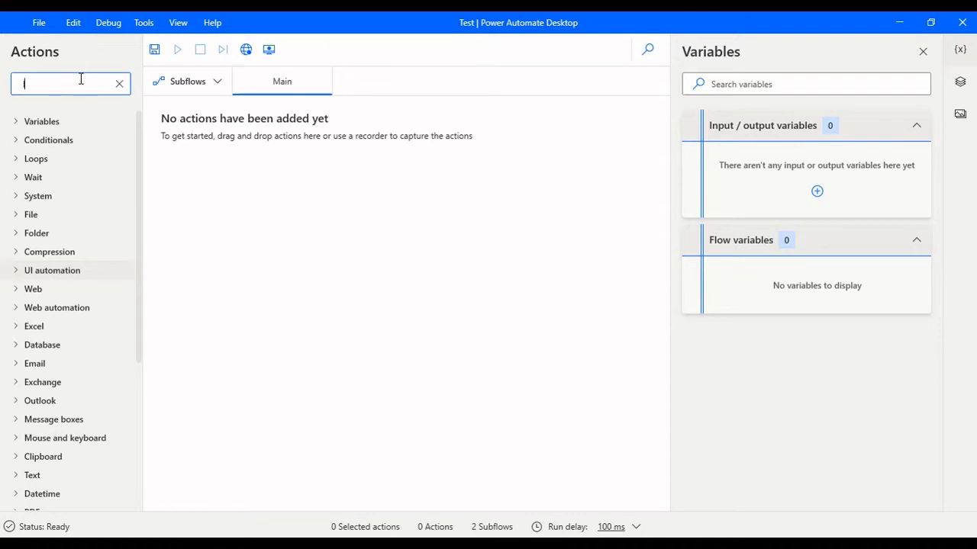
pyautogui.write('launch')
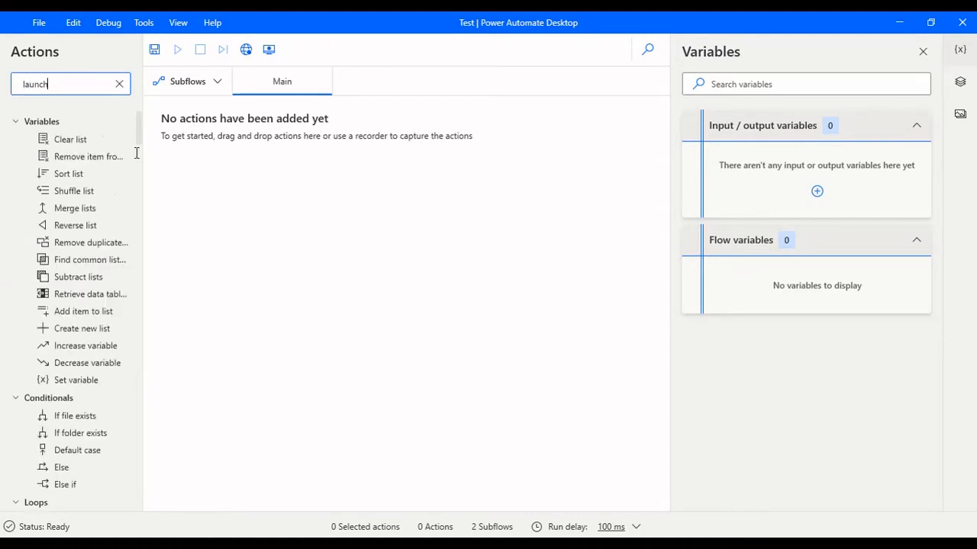
pyautogui.moveTo(99, 173); pyautogui.dragTo(374, 145)
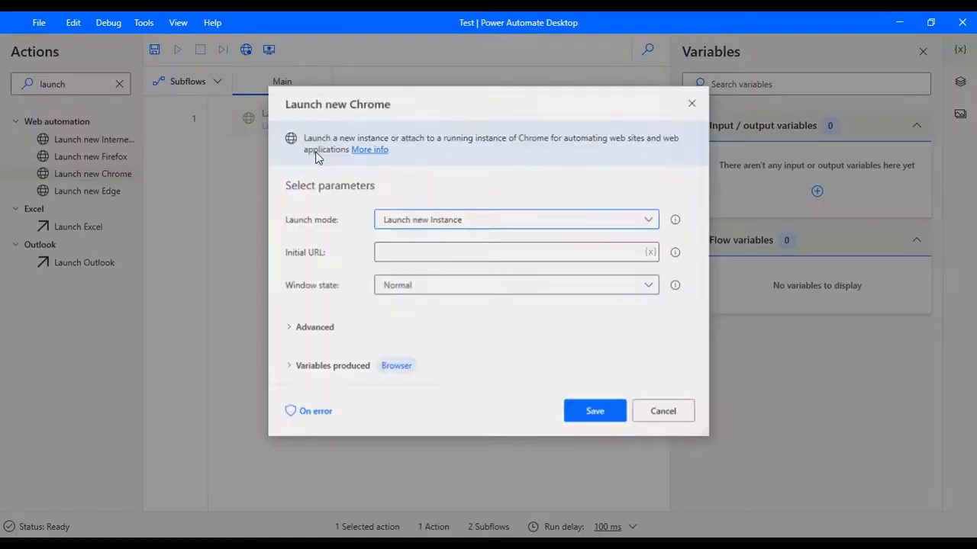
# Set the Chrome launch's initial URL to amazon.in and its window state to Maximized, and save the action.
pyautogui.click(438, 253)
pyautogui.write('amazon.in')
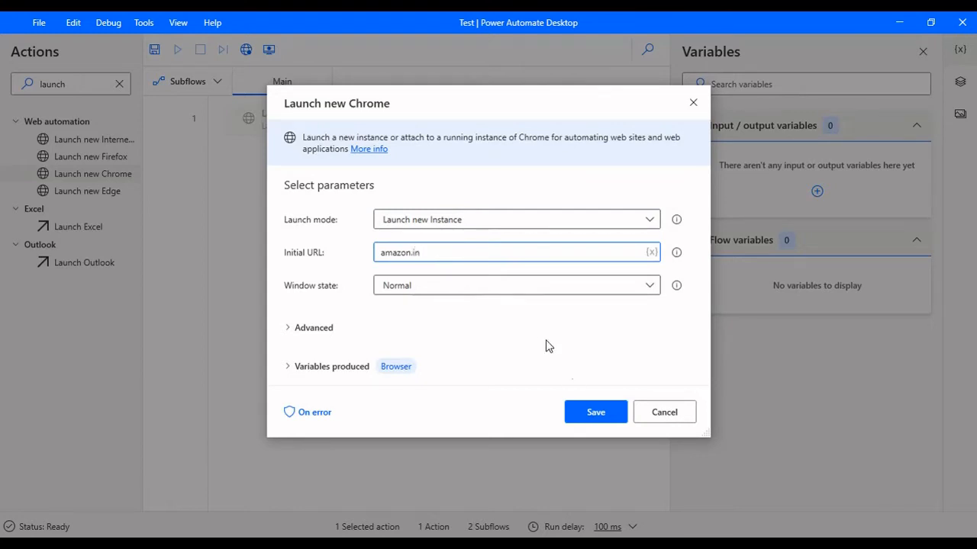
pyautogui.click(581, 284)
pyautogui.click(514, 334)
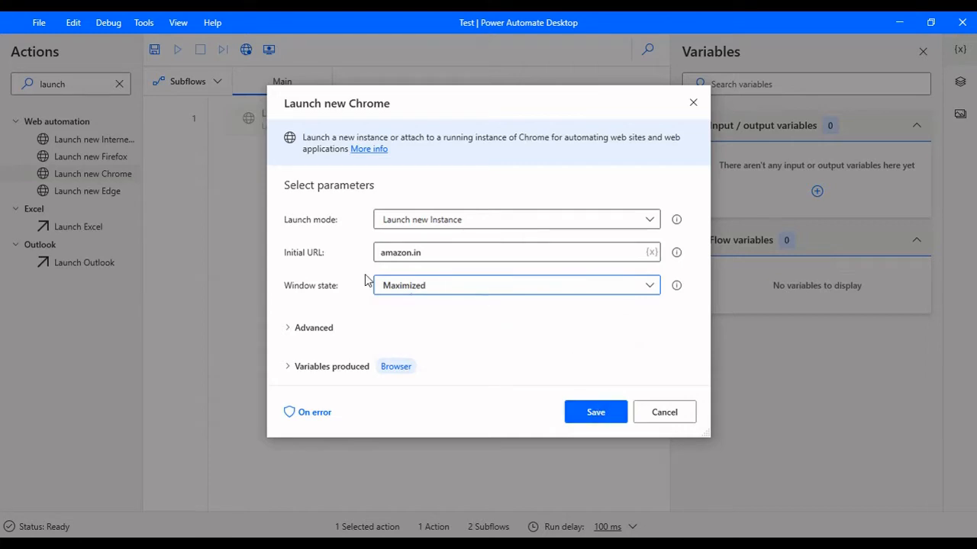
pyautogui.click(592, 416)
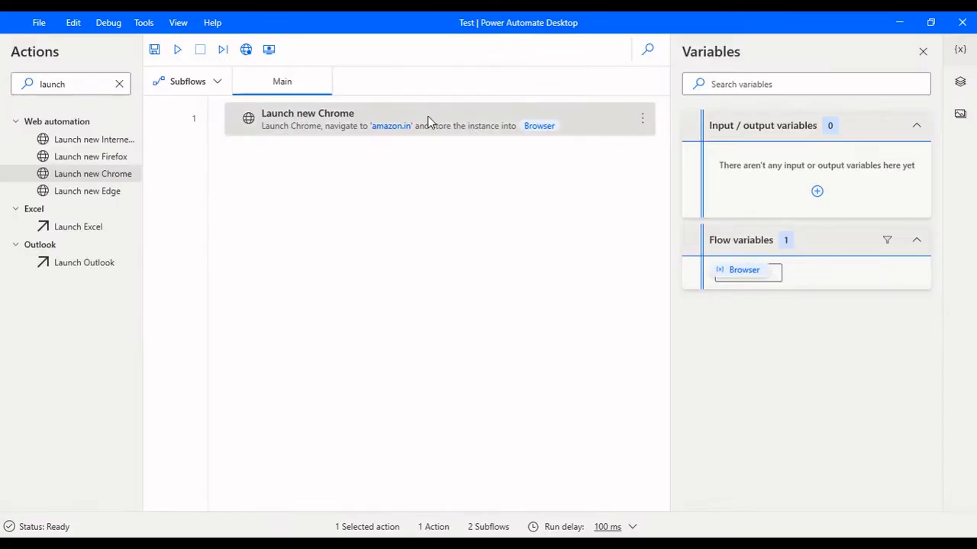
# Add the UI automation action Click UI element in window below the Launch new Chrome action.
pyautogui.click(122, 85)
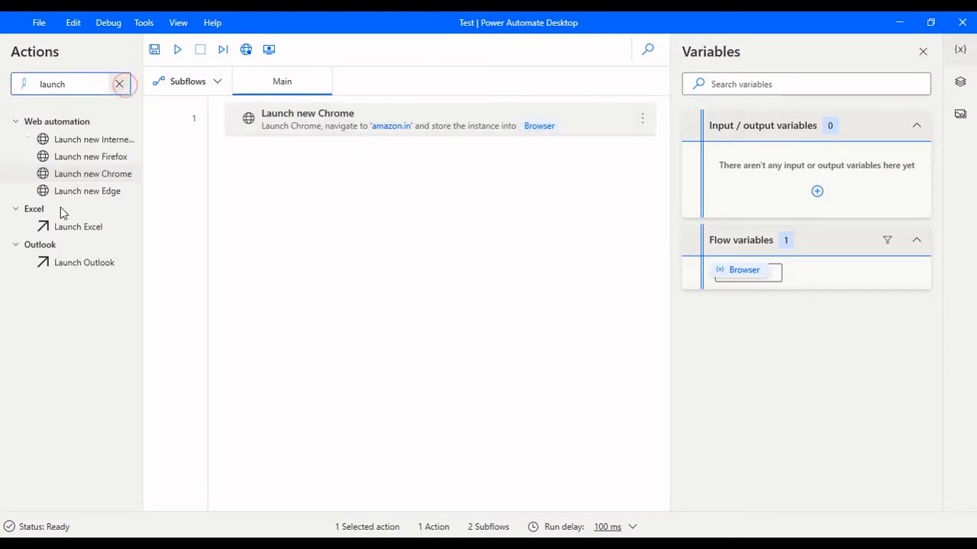
pyautogui.click(21, 273)
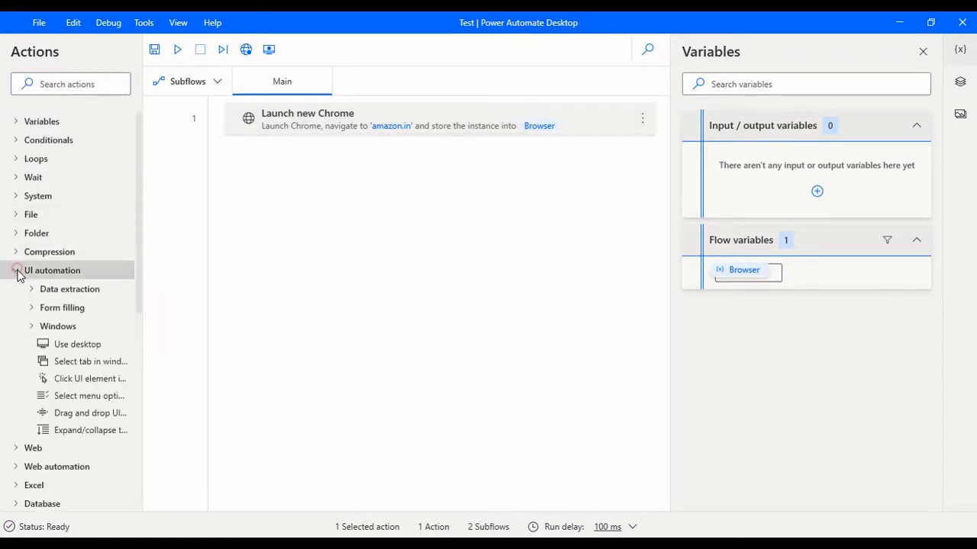
pyautogui.moveTo(65, 381); pyautogui.dragTo(363, 201)
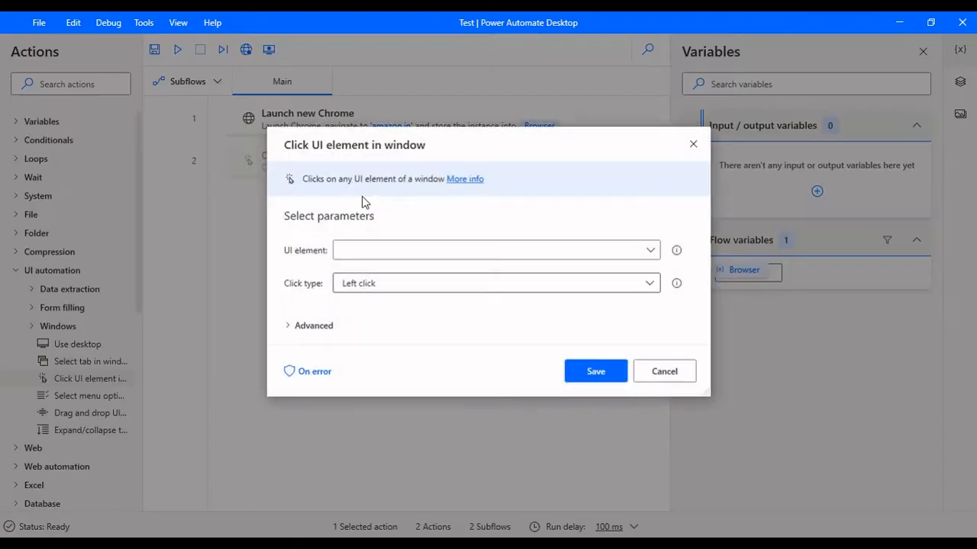
# Choose the Hyperlink 'Best Sellers' element in the Google Chrome pane as the click target and save the action.
pyautogui.click(648, 251)
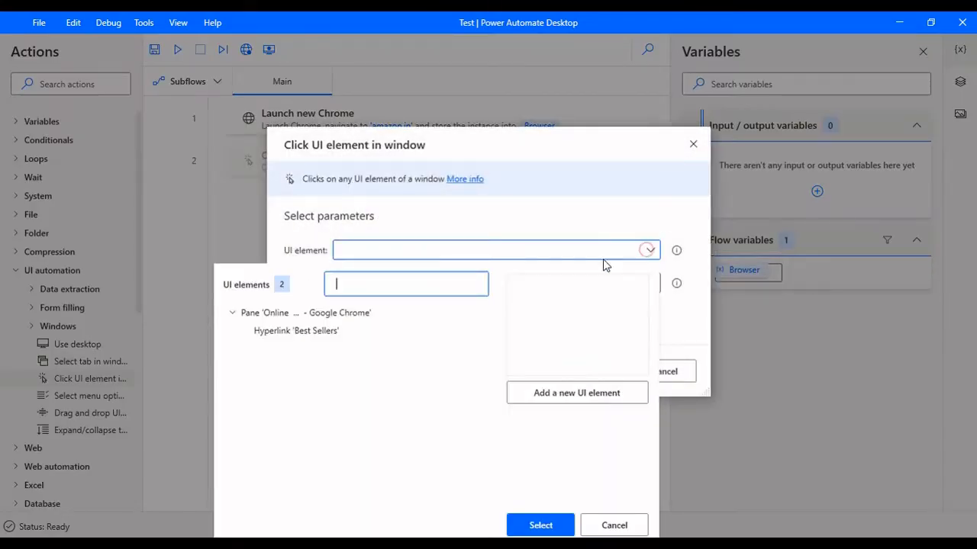
pyautogui.click(307, 334)
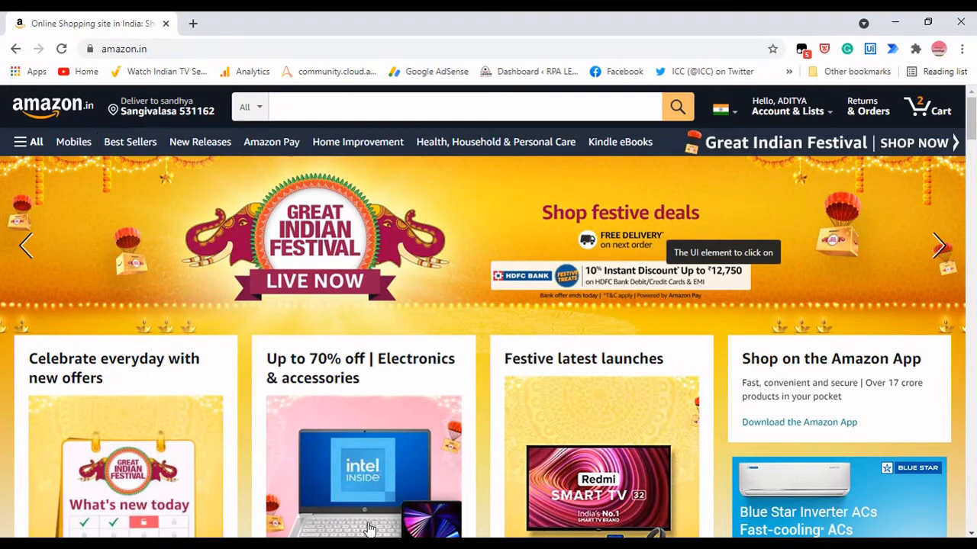
pyautogui.moveTo(172, 543)
pyautogui.click(223, 513)
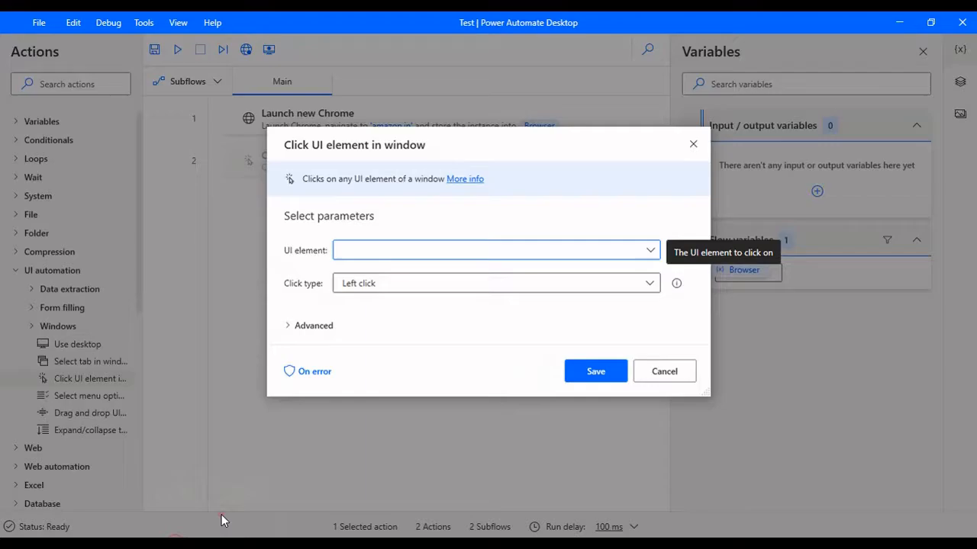
pyautogui.click(510, 250)
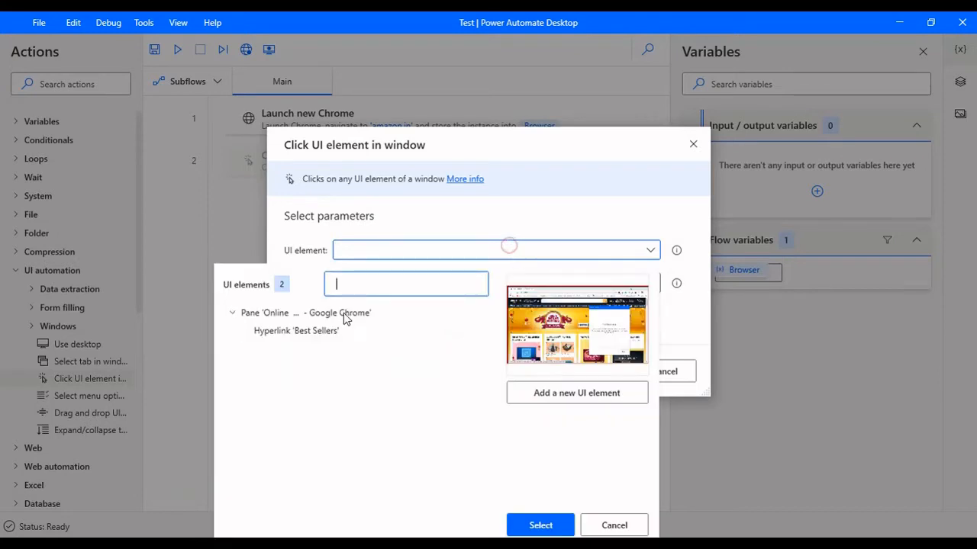
pyautogui.click(318, 331)
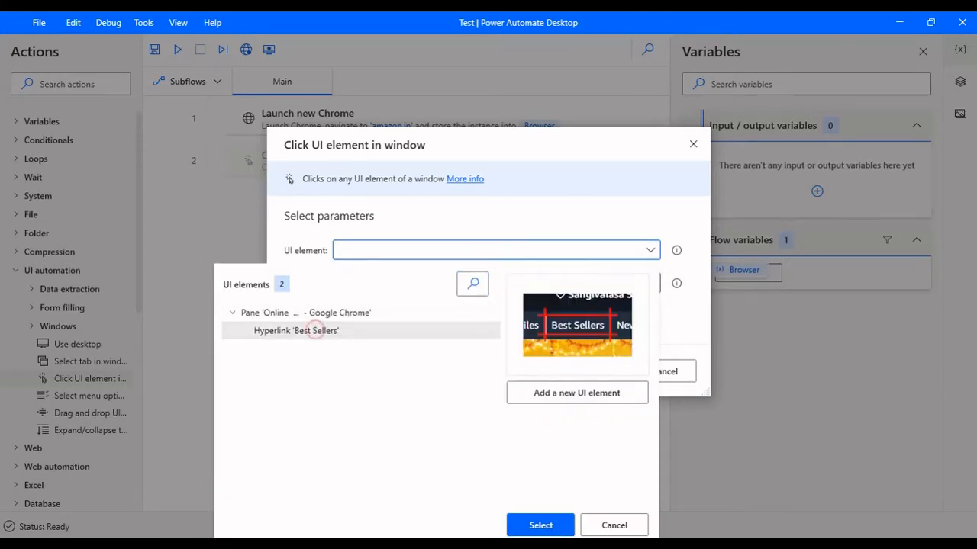
pyautogui.click(538, 525)
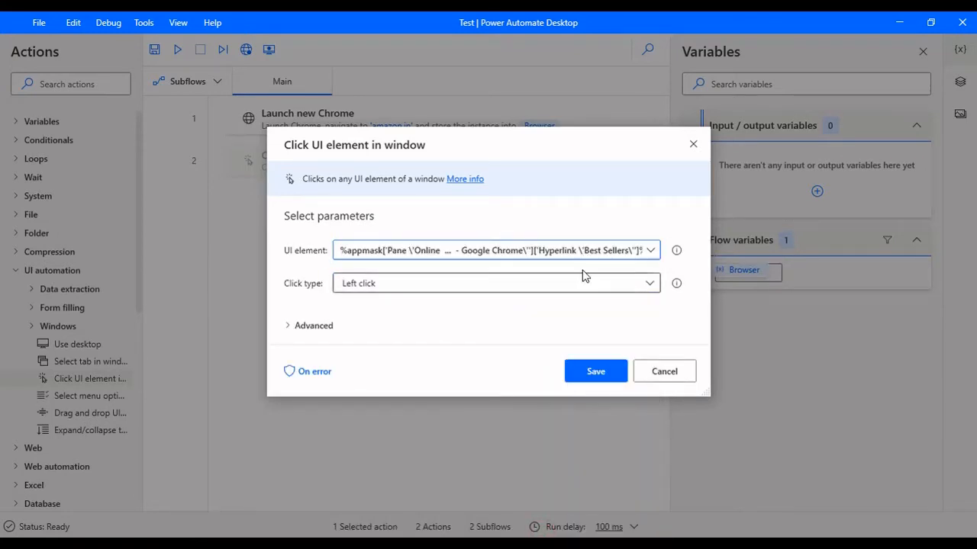
pyautogui.click(573, 366)
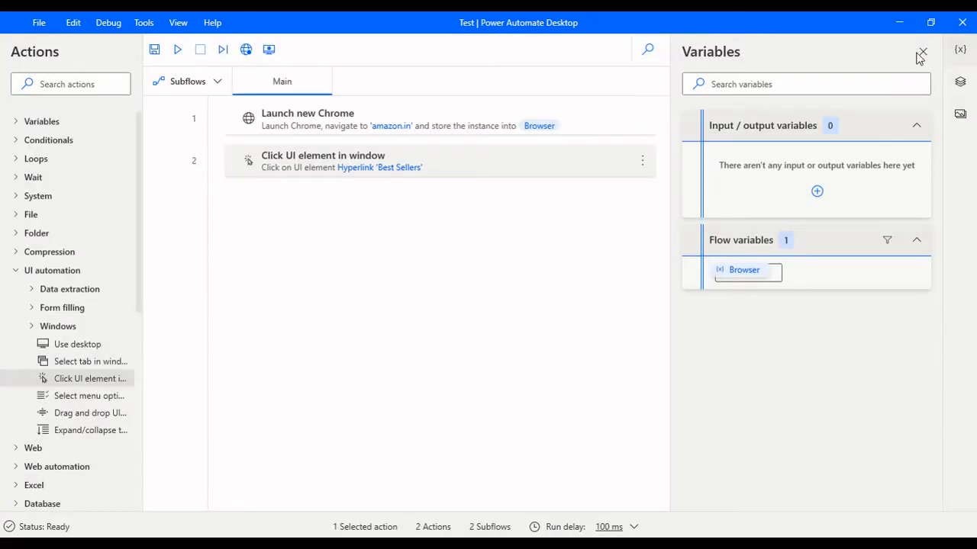
pyautogui.click(960, 81)
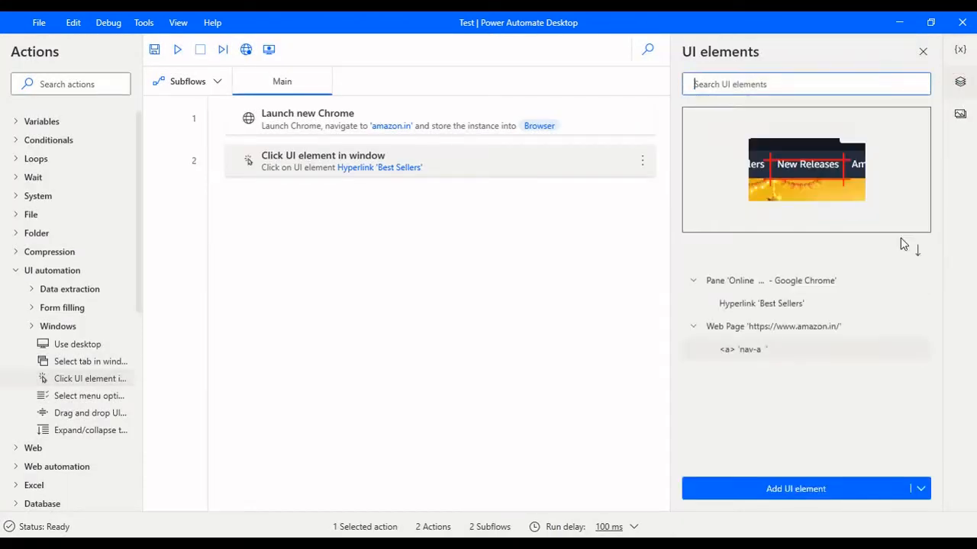
pyautogui.click(775, 329)
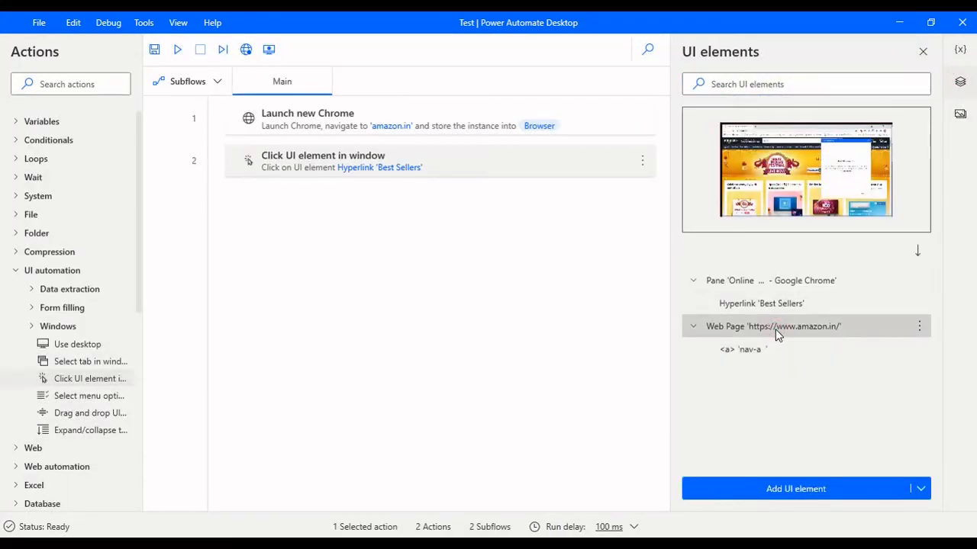
pyautogui.press('Delete')
pyautogui.click(540, 303)
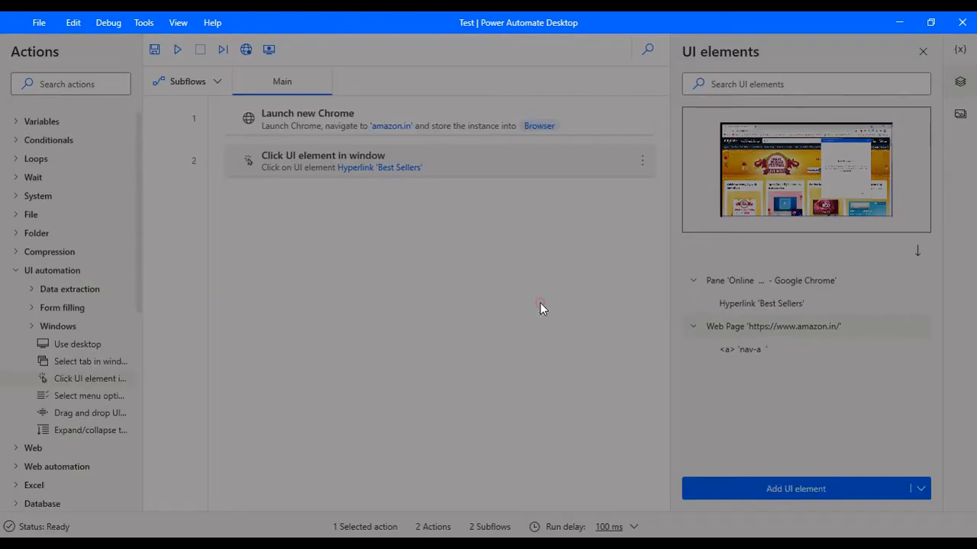
# Capture the Best Sellers link on the Amazon home page as a new UI element.
pyautogui.click(789, 489)
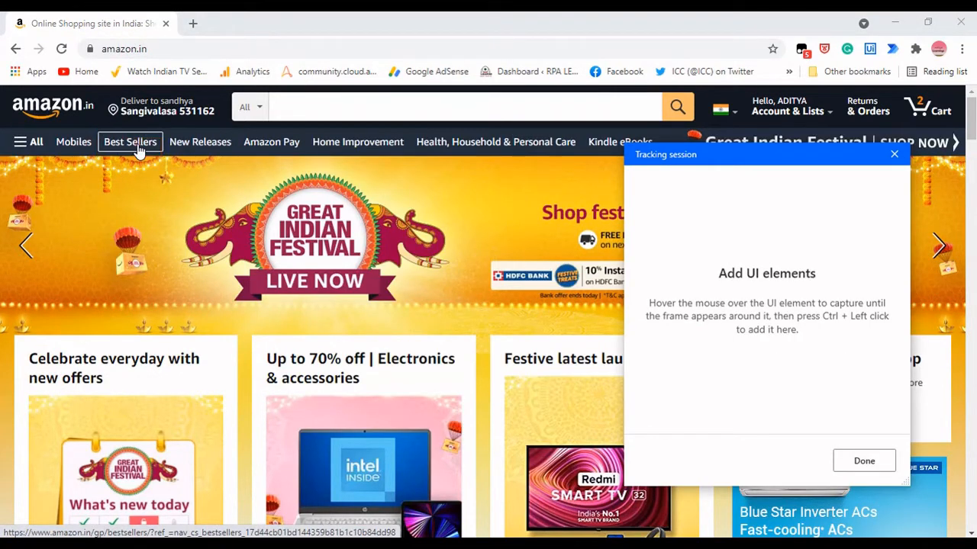
pyautogui.keyDown('ctrl'); pyautogui.click(138, 150); pyautogui.keyUp('ctrl')
pyautogui.click(862, 460)
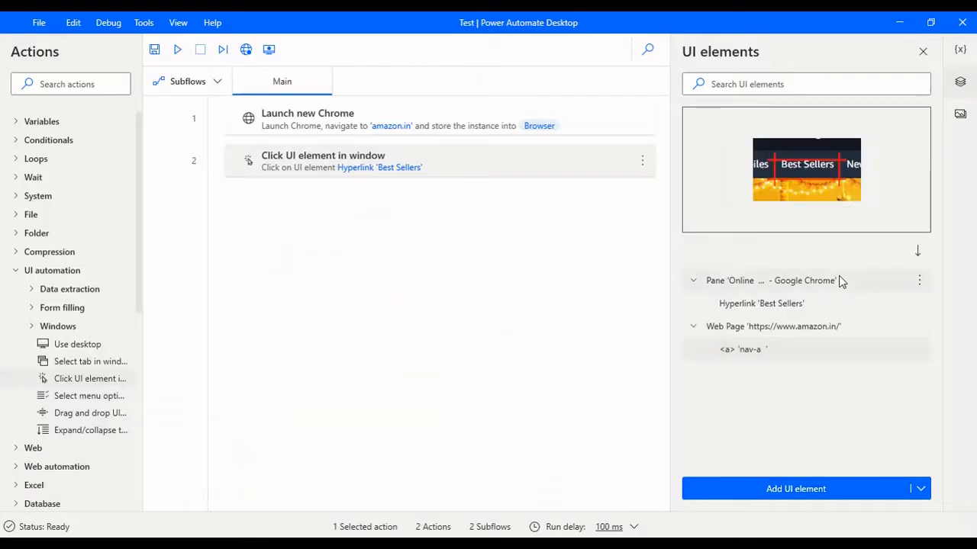
# Compare the stored Best Sellers hyperlink element, and remove the newly captured Amazon web page element from the UI elements.
pyautogui.click(769, 303)
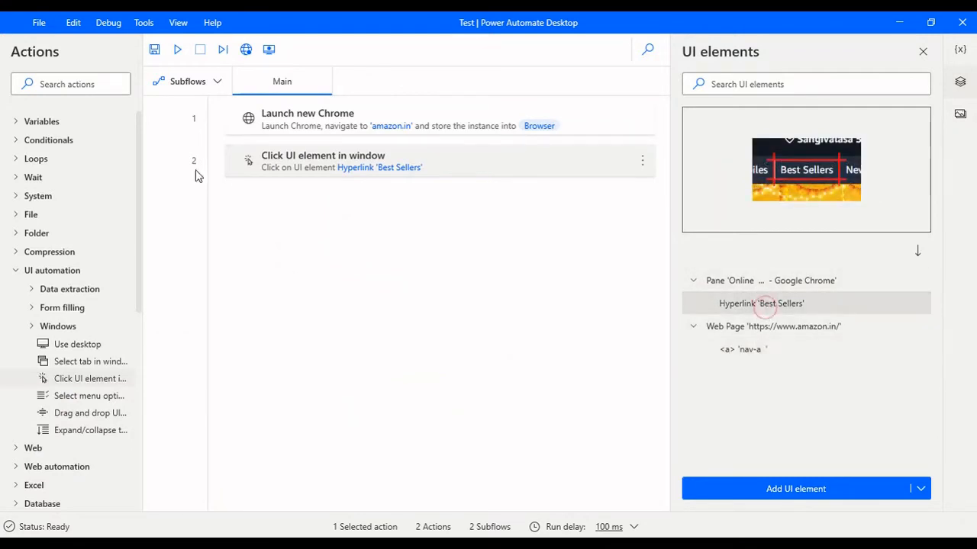
pyautogui.click(835, 332)
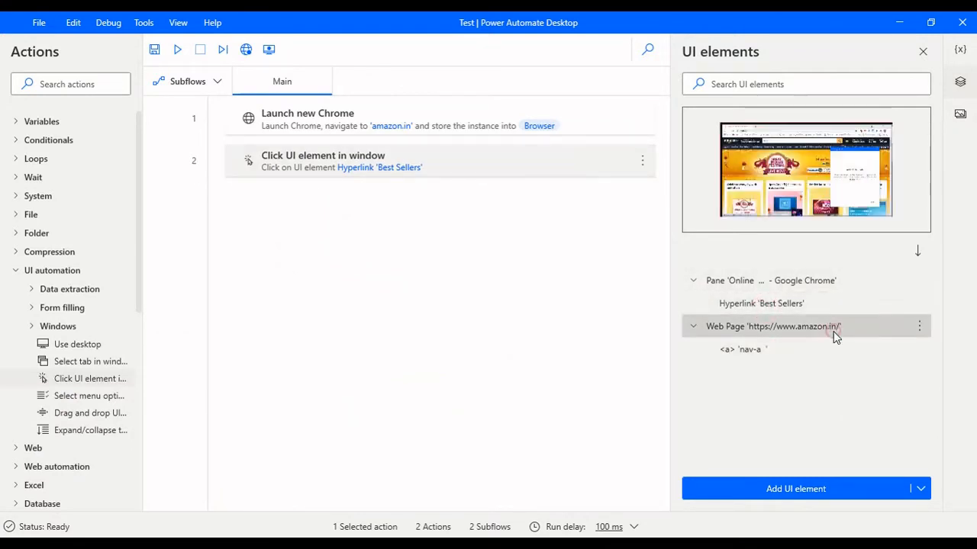
pyautogui.press('Delete')
pyautogui.click(528, 303)
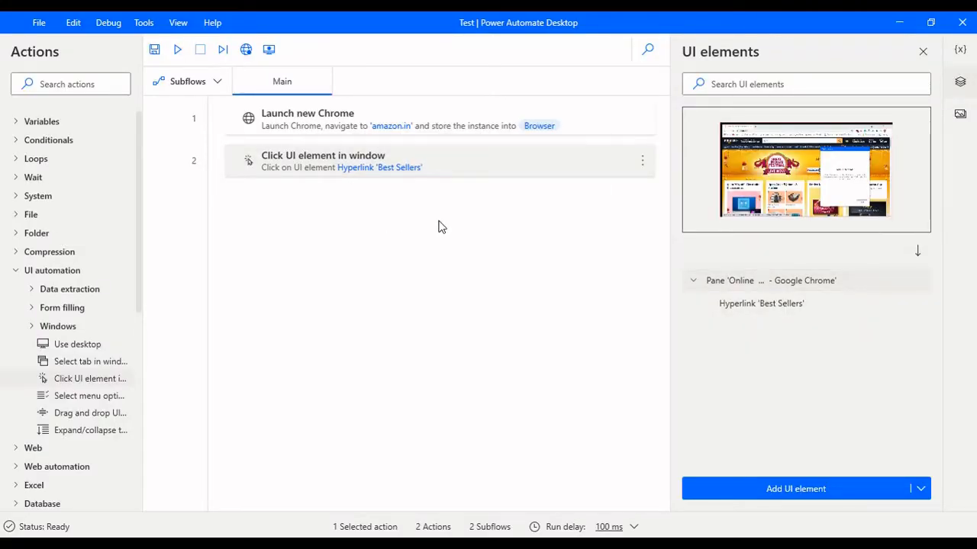
# Examine the click type and advanced mouse position options of the Click UI element in window action without saving.
pyautogui.doubleClick(454, 164)
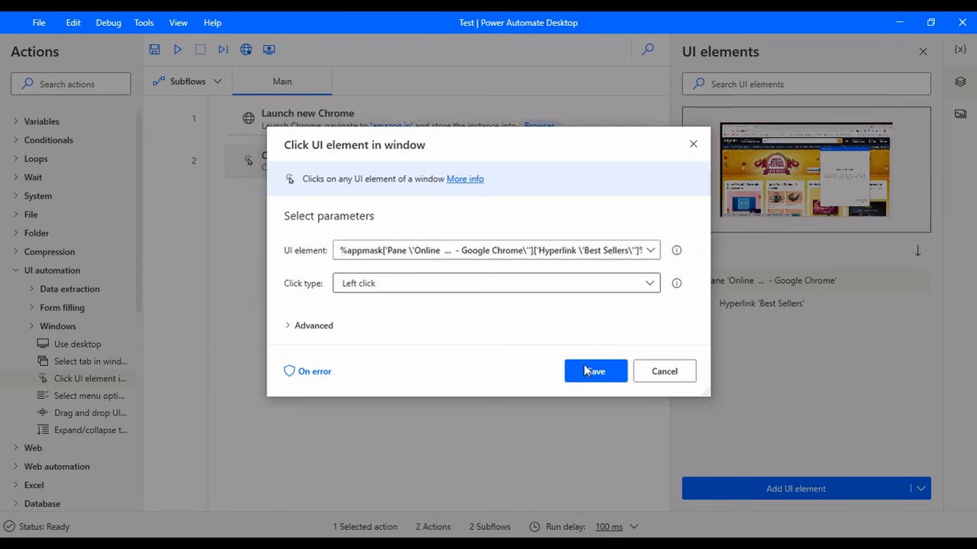
pyautogui.click(518, 289)
pyautogui.click(518, 285)
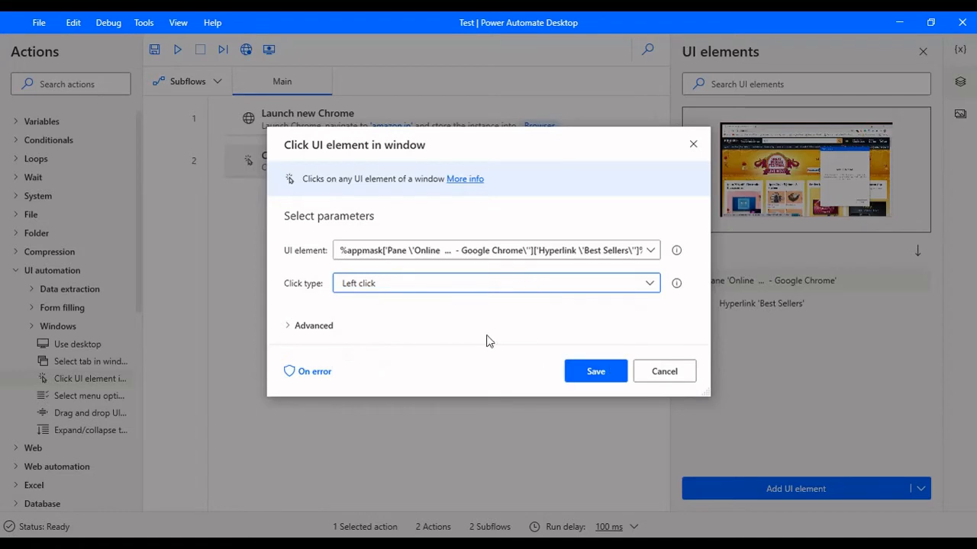
pyautogui.click(289, 326)
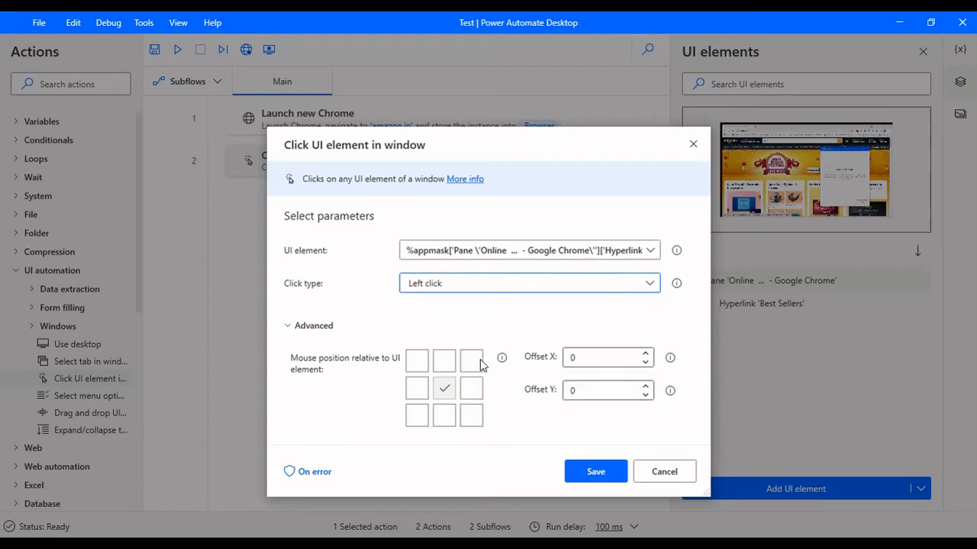
pyautogui.click(418, 363)
pyautogui.click(676, 471)
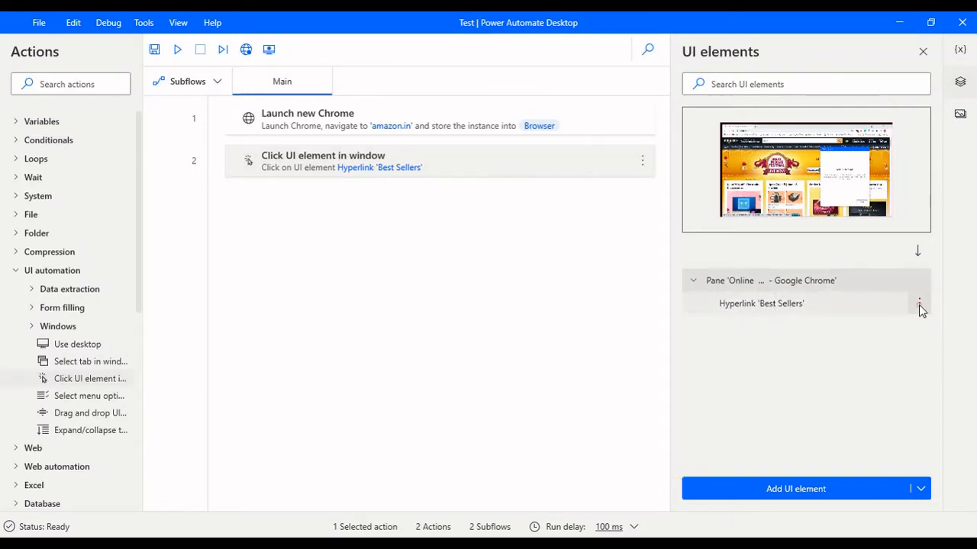
# Open the selectors of the Hyperlink 'Best Sellers' UI element and examine the options for adding a new selector.
pyautogui.click(919, 304)
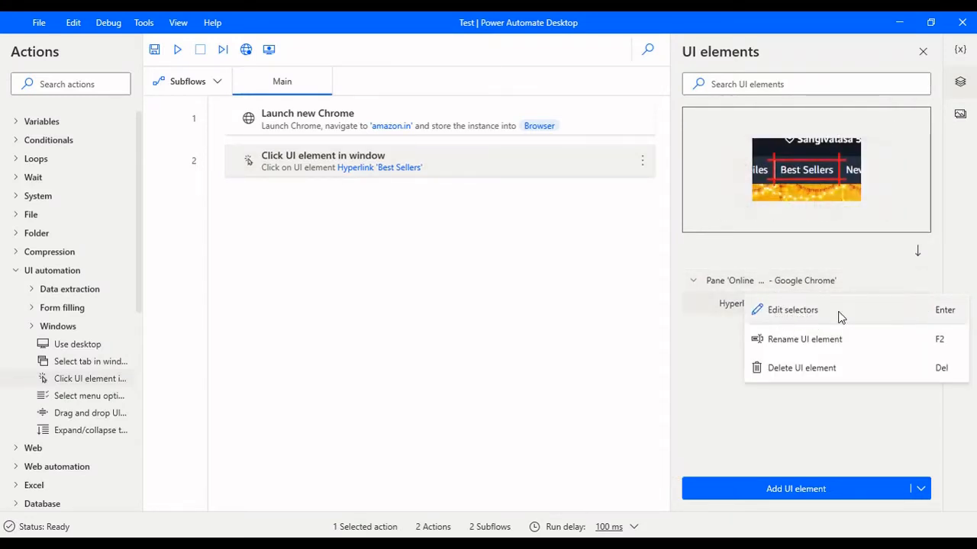
pyautogui.click(711, 359)
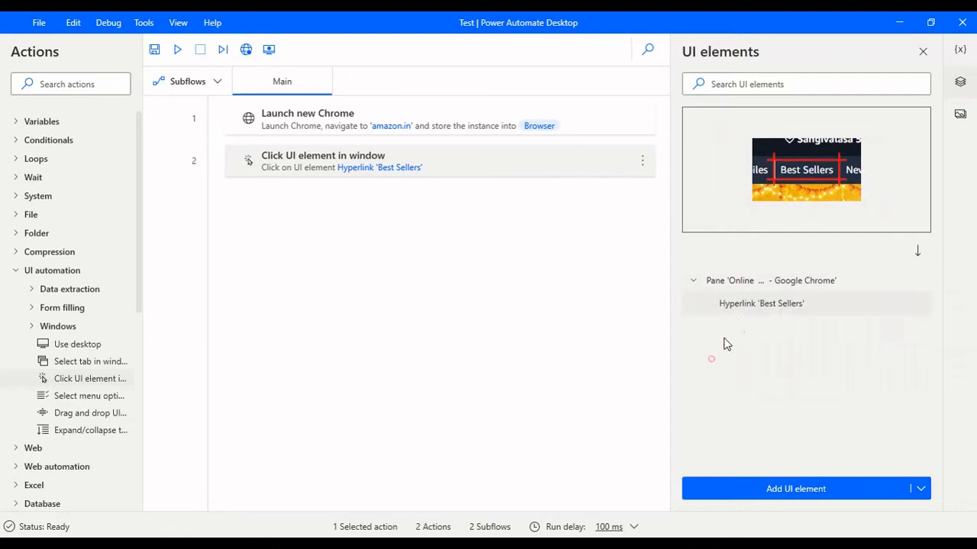
pyautogui.doubleClick(763, 303)
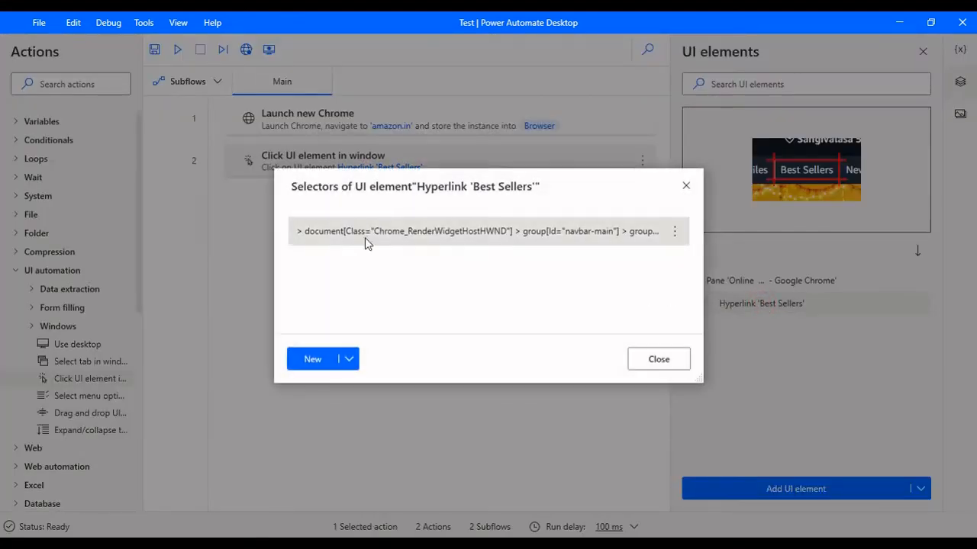
pyautogui.moveTo(564, 194); pyautogui.dragTo(515, 126)
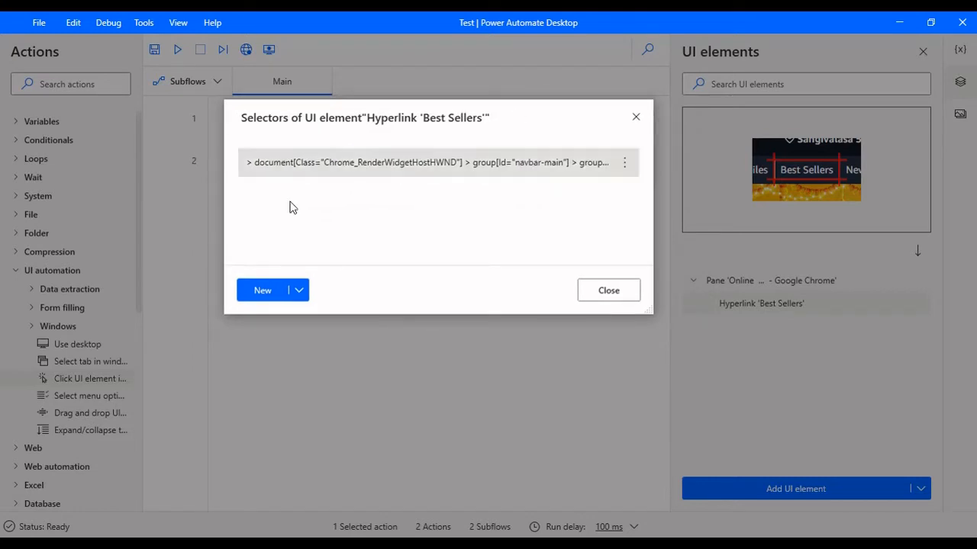
pyautogui.click(297, 290)
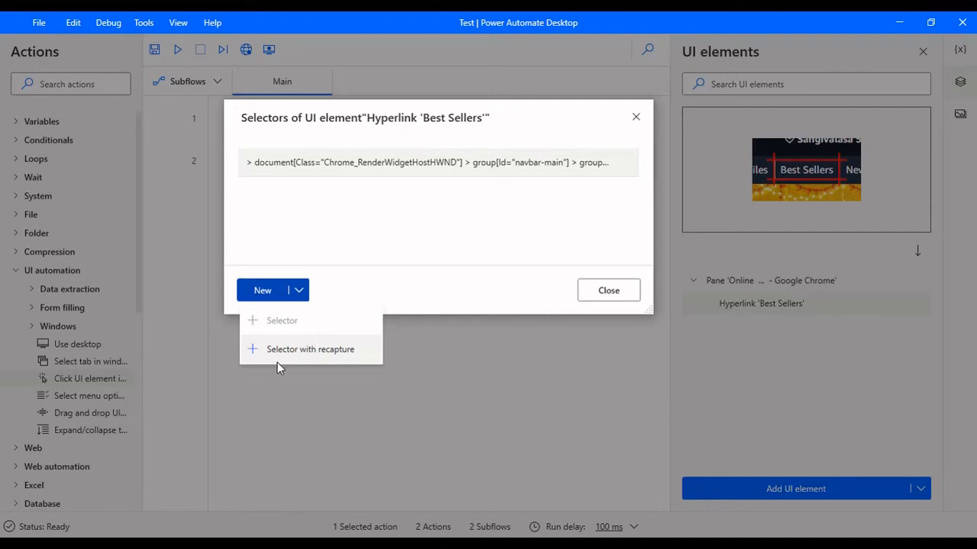
pyautogui.click(347, 283)
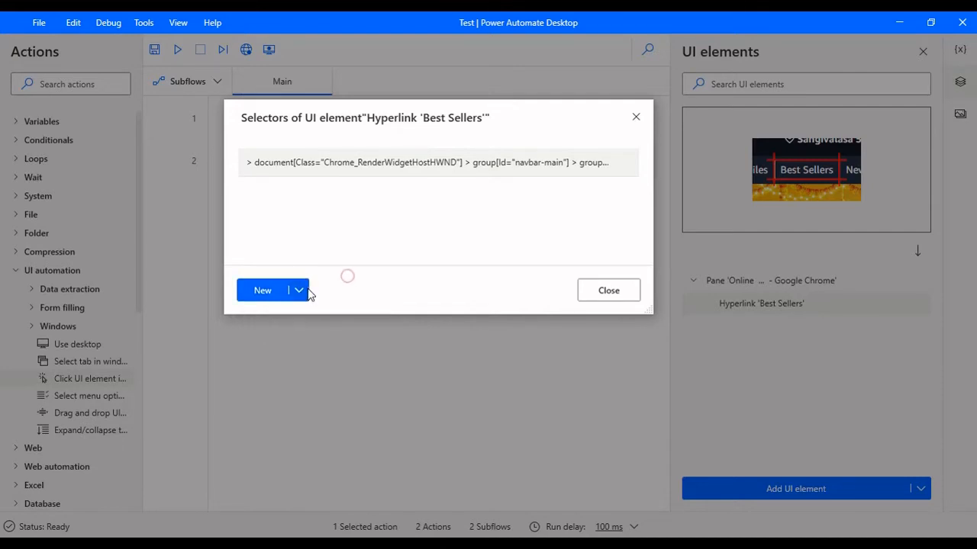
pyautogui.click(303, 290)
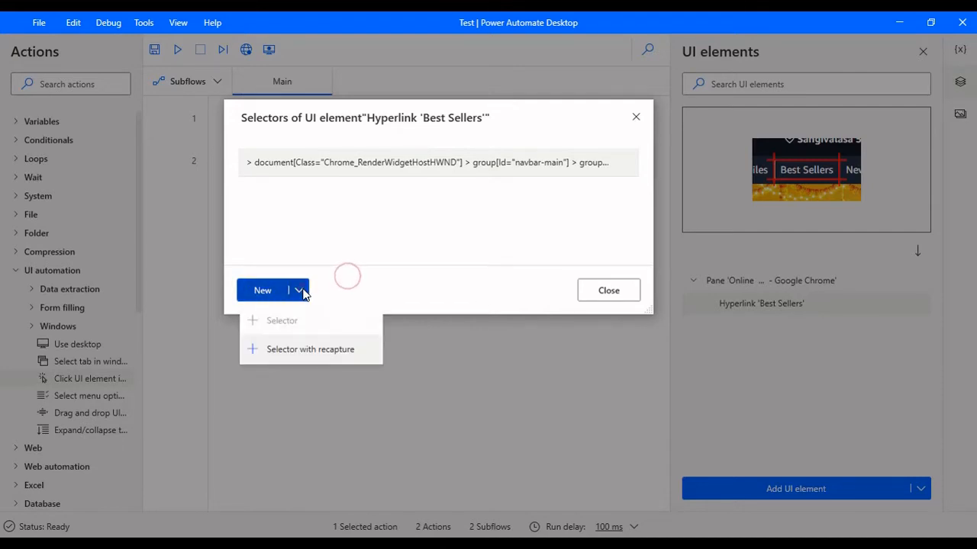
pyautogui.click(329, 355)
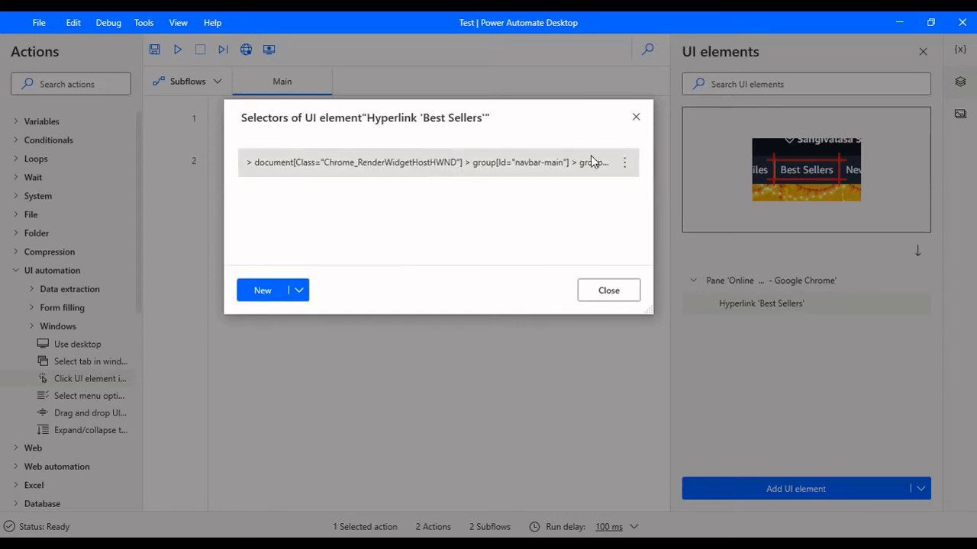
# Open the hyperlink's selector in the selector builder and examine the operators available for the document level's Class attribute.
pyautogui.click(625, 163)
pyautogui.click(649, 168)
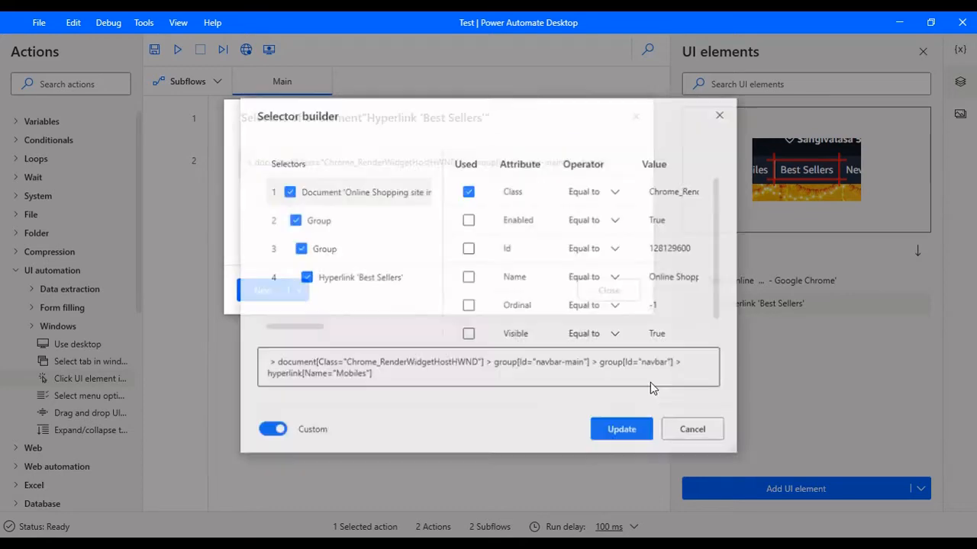
pyautogui.moveTo(536, 114); pyautogui.dragTo(567, 123)
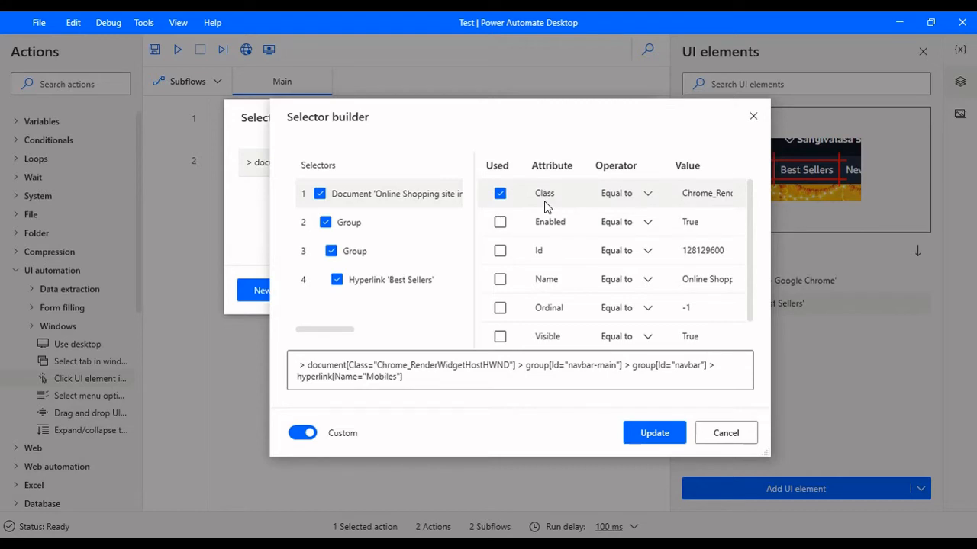
pyautogui.click(649, 197)
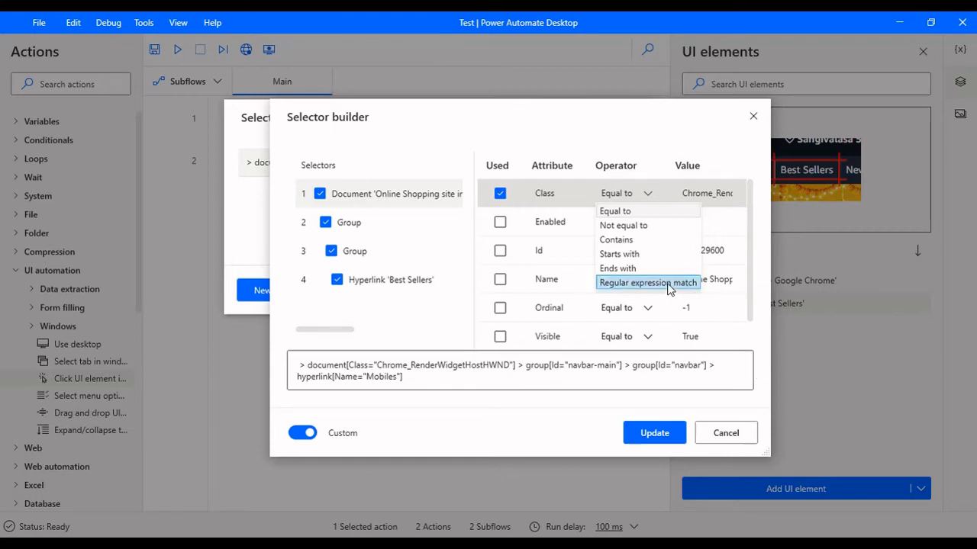
pyautogui.click(638, 192)
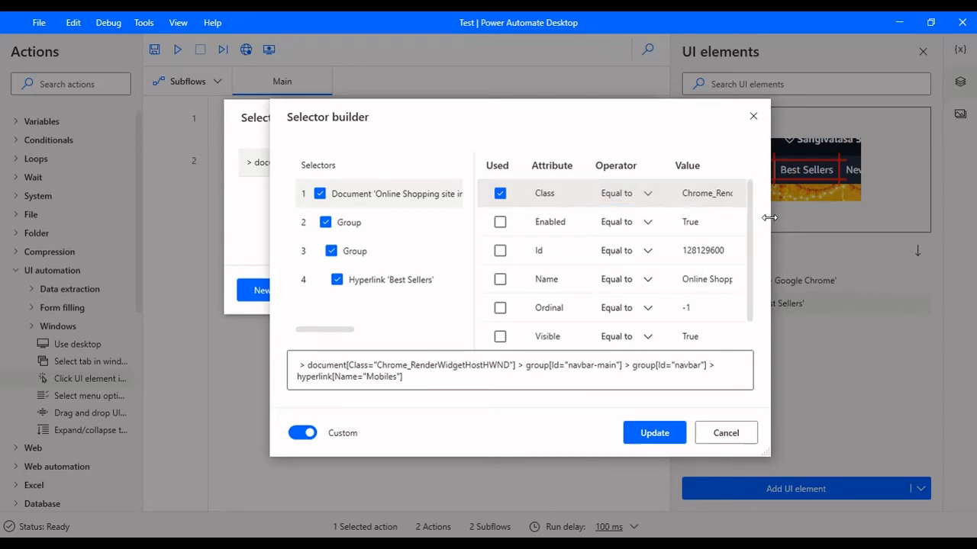
pyautogui.moveTo(771, 217); pyautogui.dragTo(926, 218)
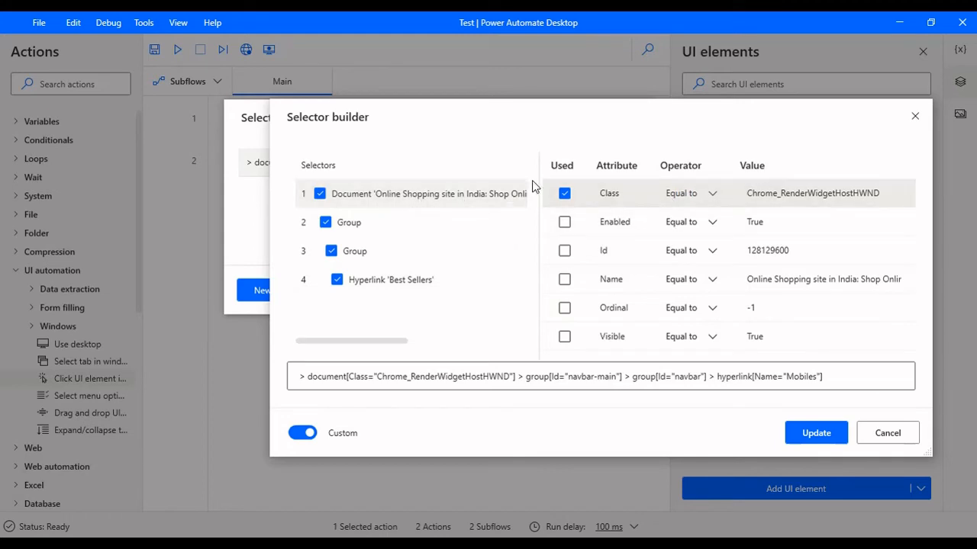
# Review the attributes used by both Group levels and the hyperlink level, comparing the Name value with the Amazon home page links.
pyautogui.click(366, 222)
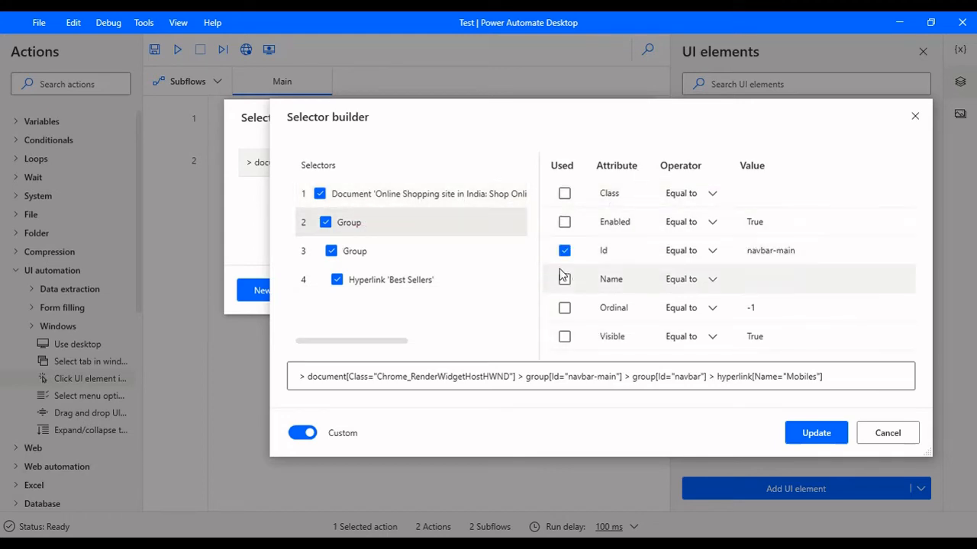
pyautogui.click(400, 252)
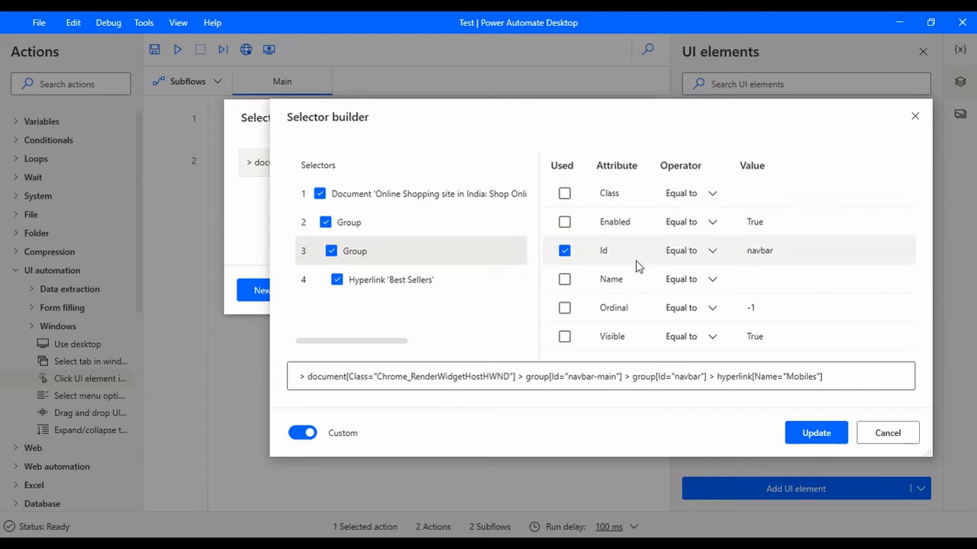
pyautogui.click(391, 282)
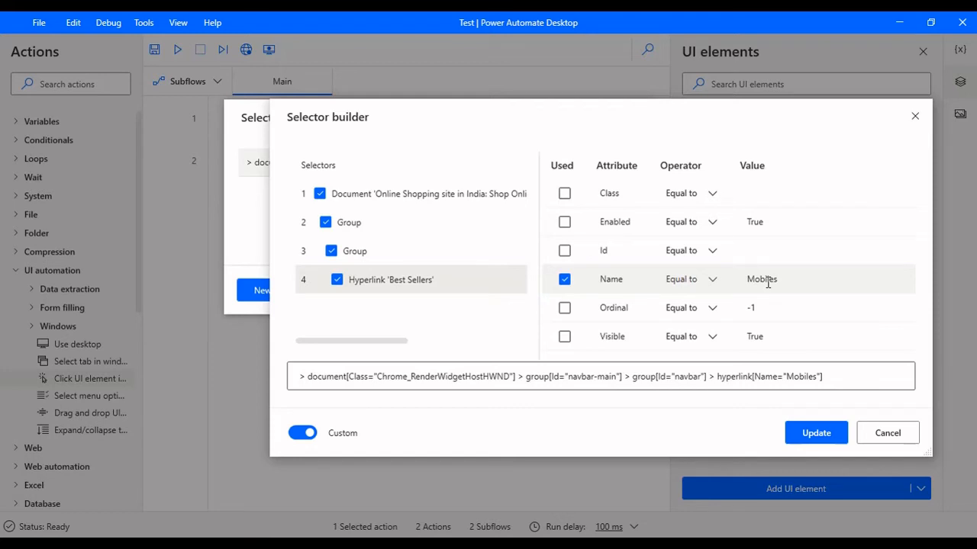
pyautogui.hotkey('alt', 'Tab')
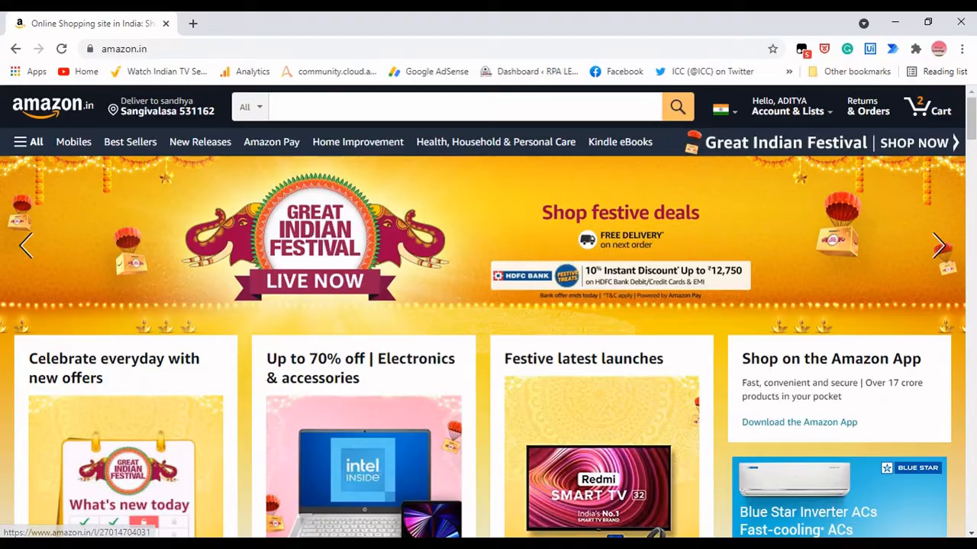
pyautogui.click(233, 504)
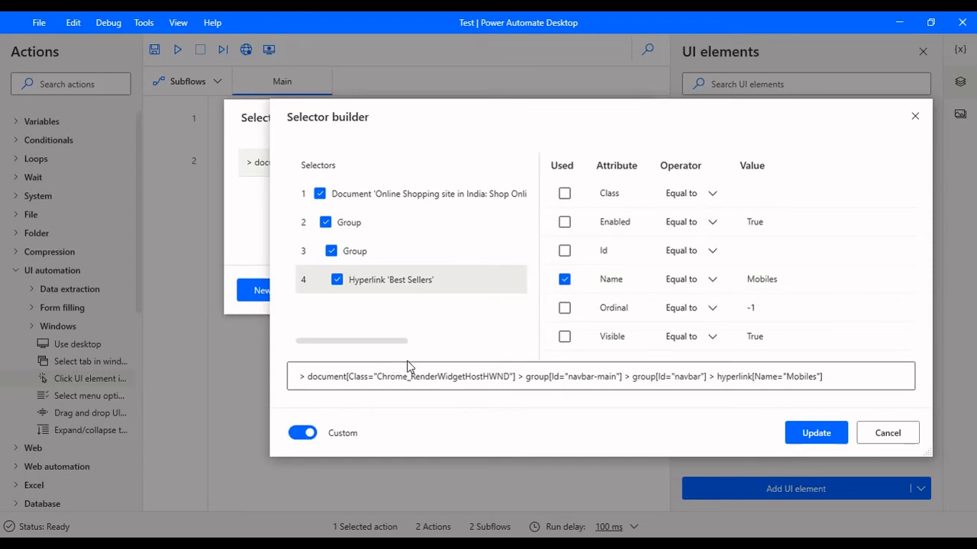
# Set the Name attribute of the hyperlink level to Best Sellers and check the selector text.
pyautogui.moveTo(781, 280); pyautogui.dragTo(743, 280)
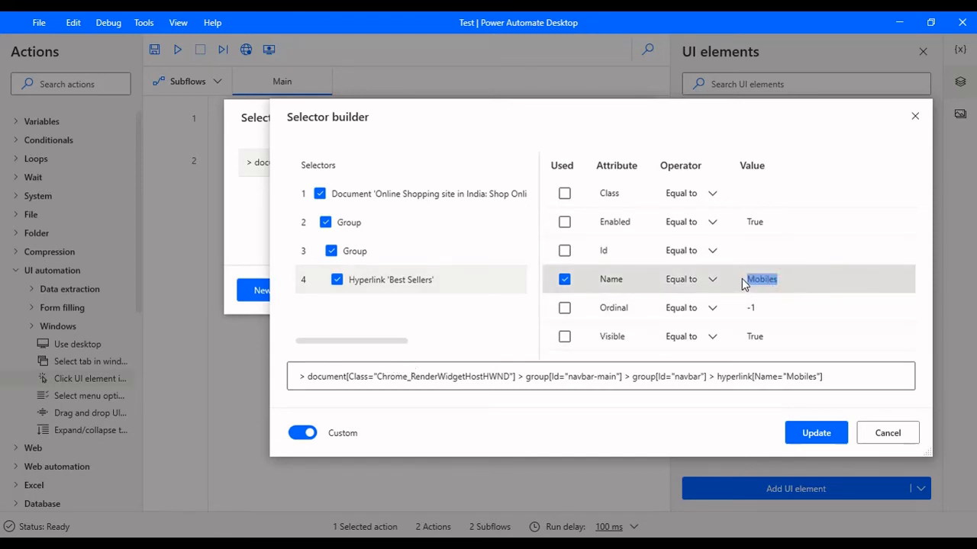
pyautogui.write('Best Sellers')
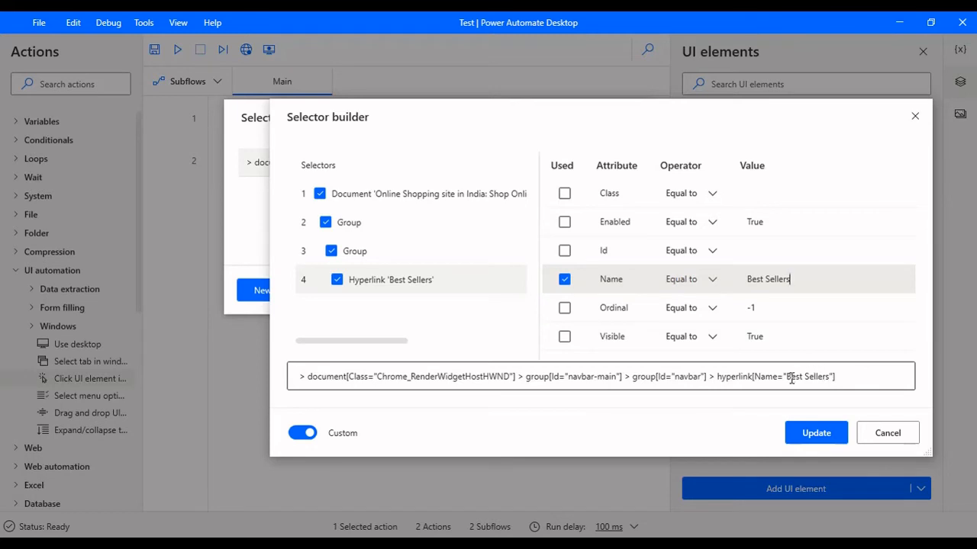
pyautogui.moveTo(786, 377); pyautogui.dragTo(312, 371)
pyautogui.click(800, 277)
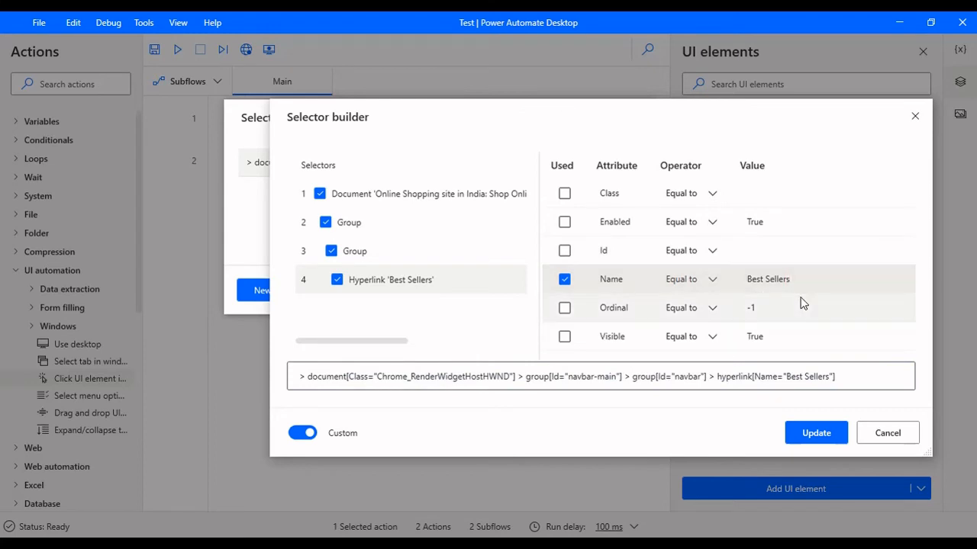
pyautogui.click(850, 376)
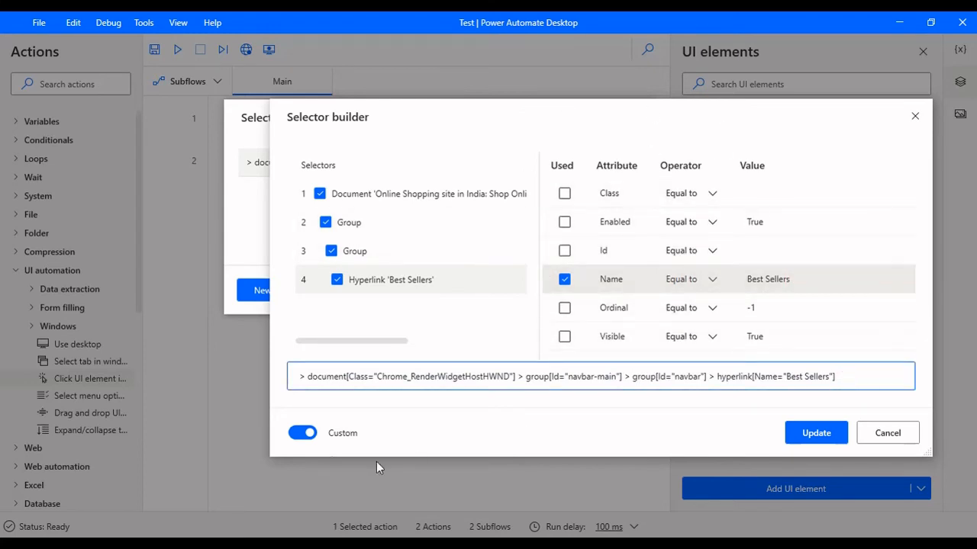
# View the full selector in the custom text editor and return to the visual builder.
pyautogui.click(309, 434)
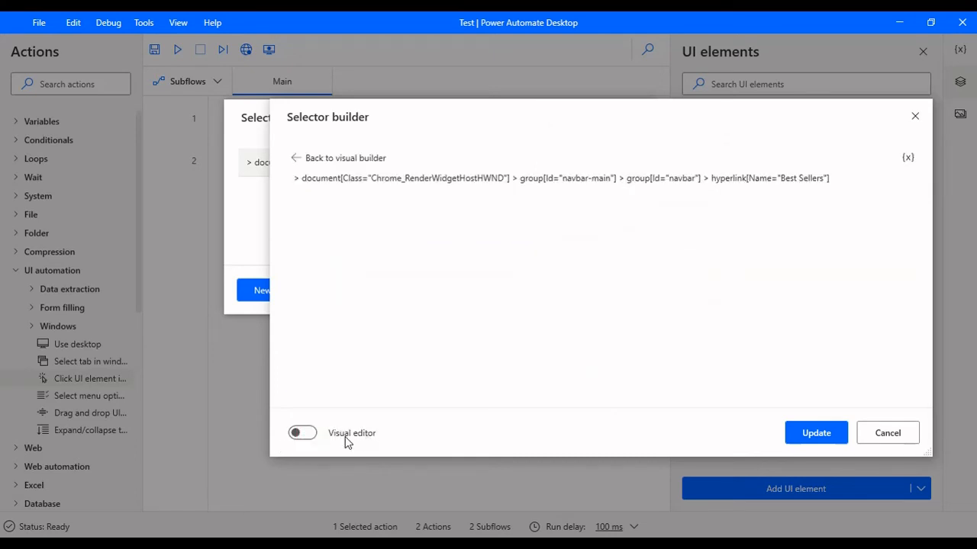
pyautogui.click(820, 177)
pyautogui.click(303, 431)
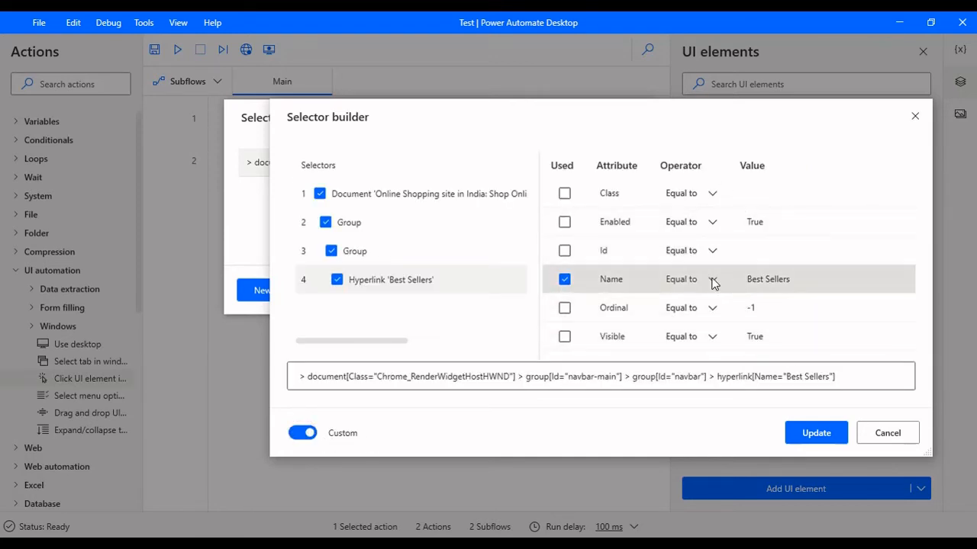
pyautogui.click(303, 432)
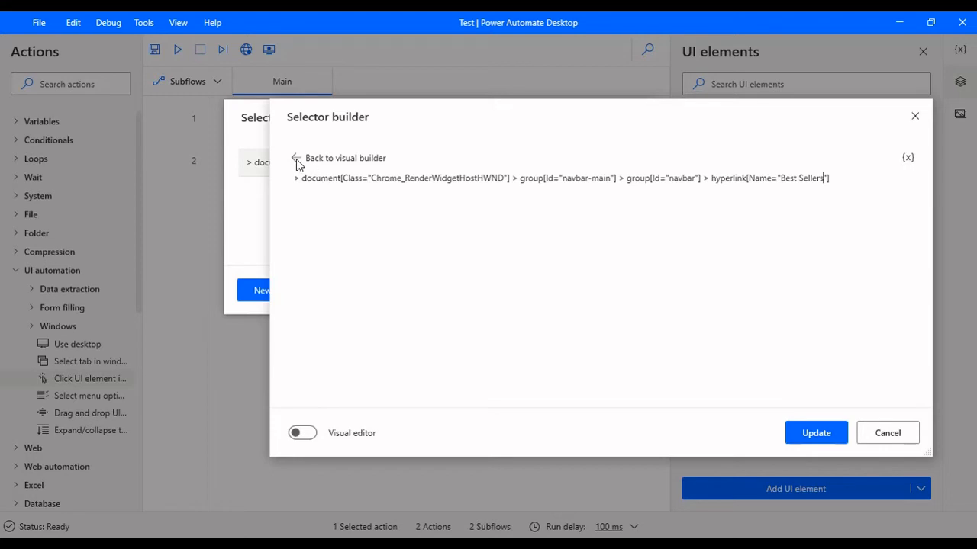
pyautogui.click(305, 433)
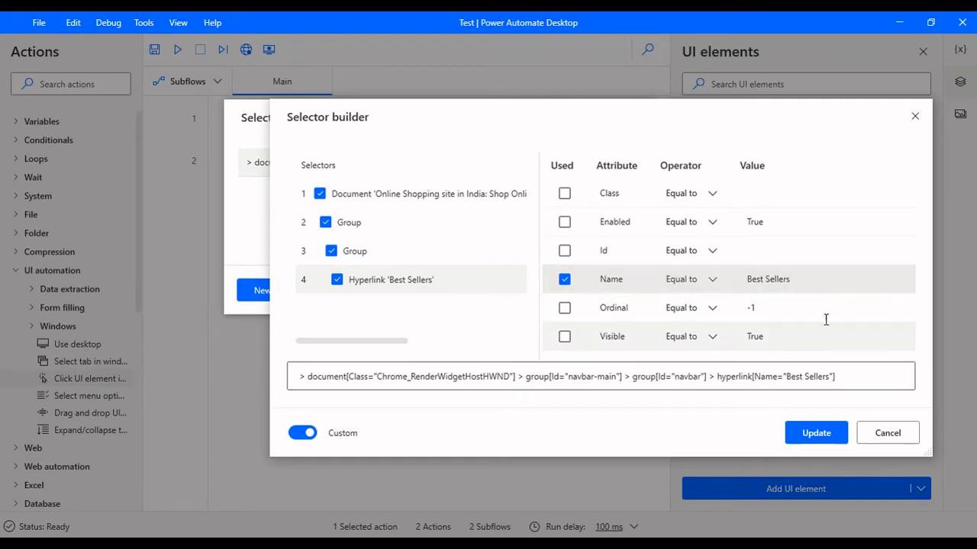
# Save the updated selector, reopen it to verify the hyperlink name, and close the element's selectors.
pyautogui.click(813, 433)
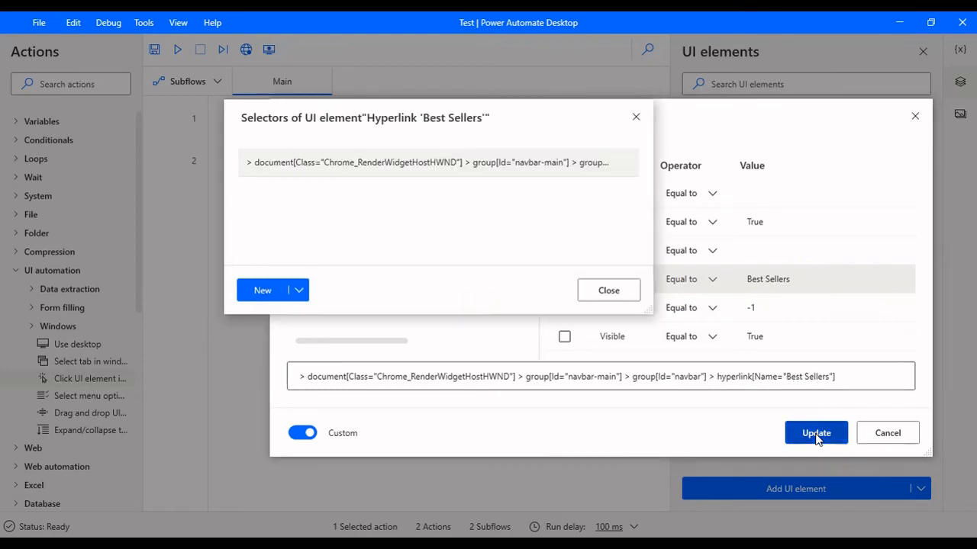
pyautogui.doubleClick(507, 164)
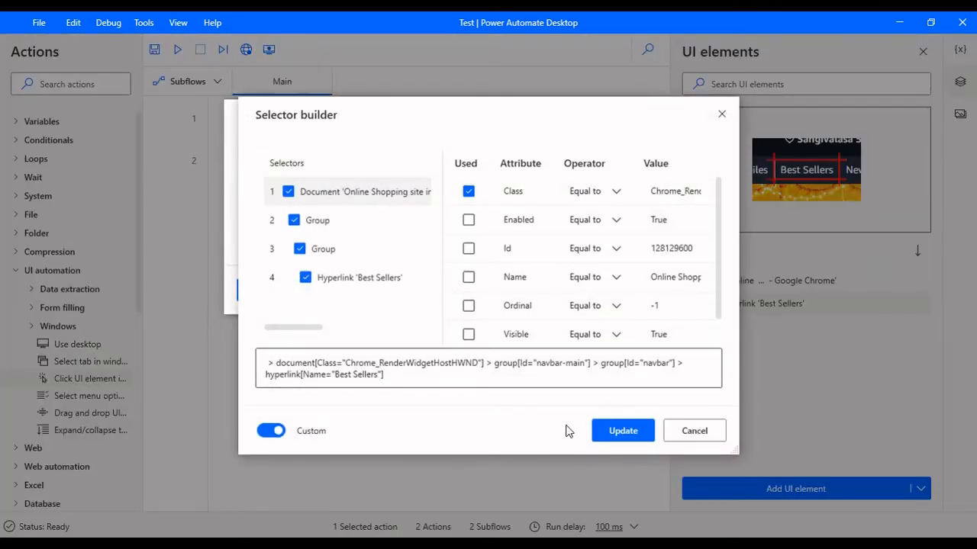
pyautogui.click(621, 430)
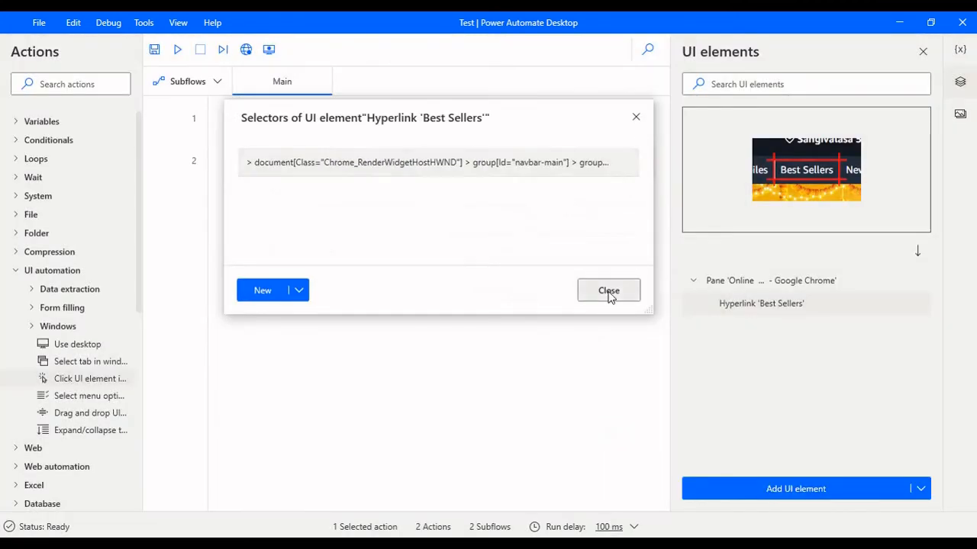
pyautogui.click(610, 293)
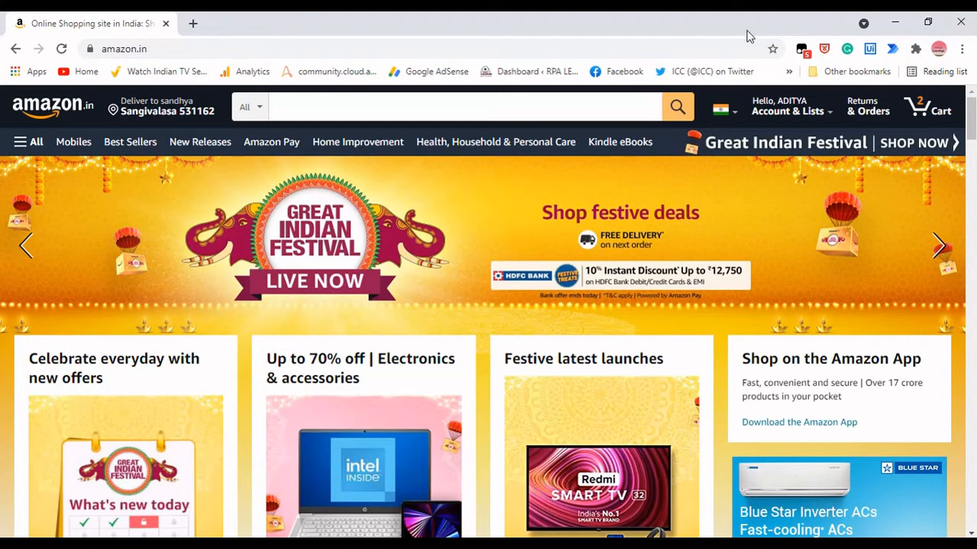
# Close the open Amazon browser window and run the flow to test the Best Sellers link click.
pyautogui.click(960, 22)
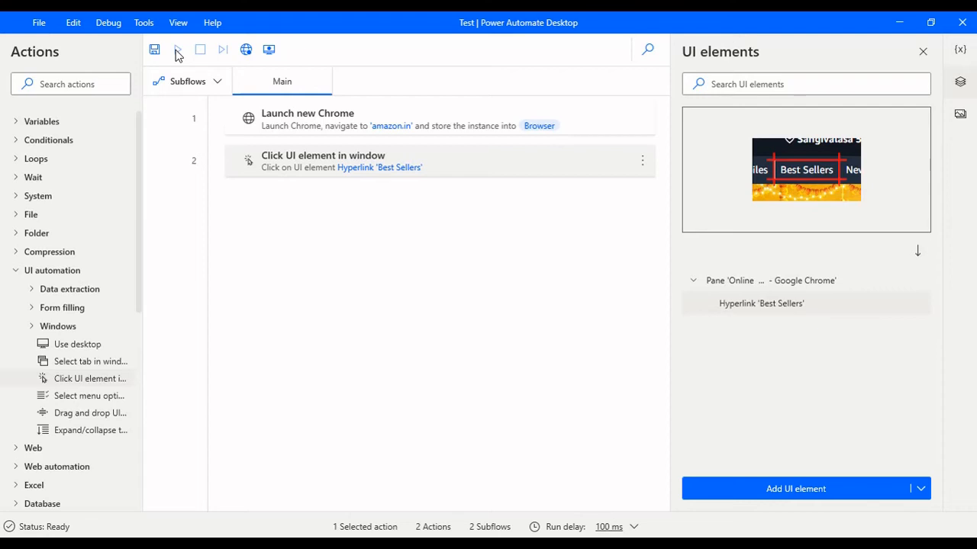
pyautogui.click(177, 50)
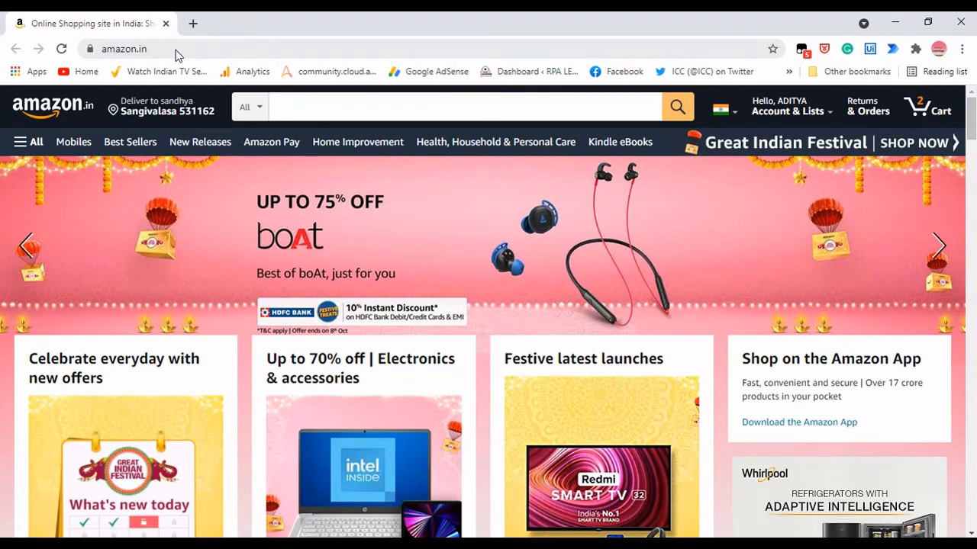
pyautogui.click(130, 142)
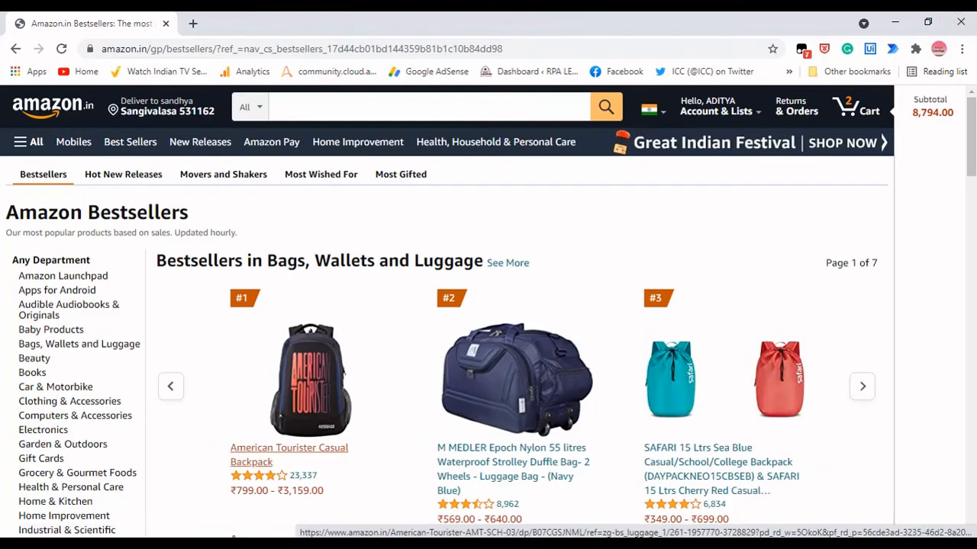
# Switch back to Power Automate Desktop and open the selector of the Hyperlink 'Best Sellers' UI element for editing.
pyautogui.click(235, 541)
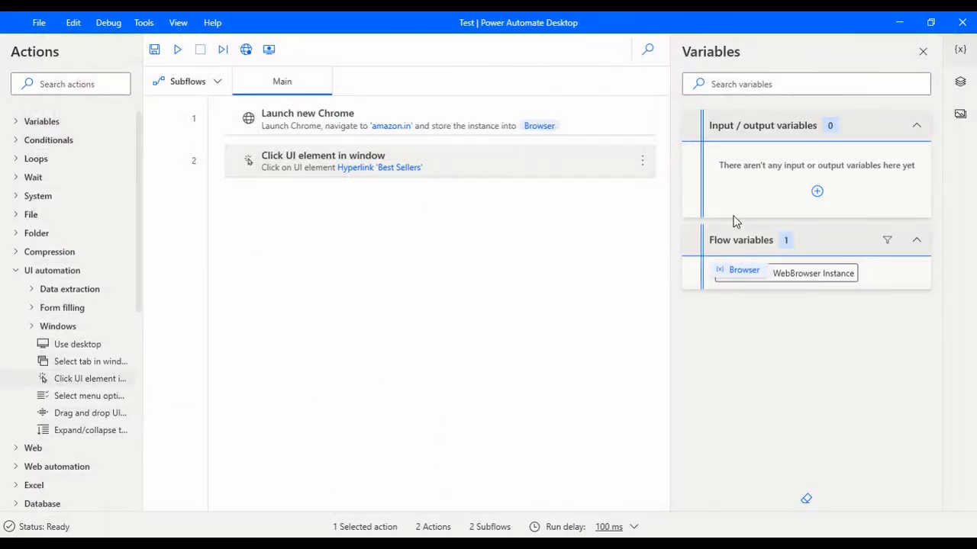
pyautogui.click(961, 87)
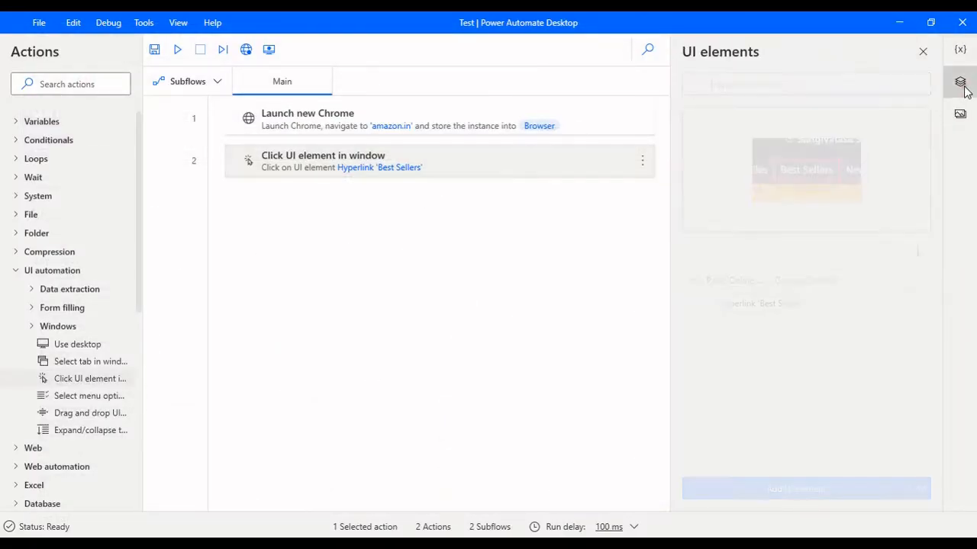
pyautogui.doubleClick(769, 303)
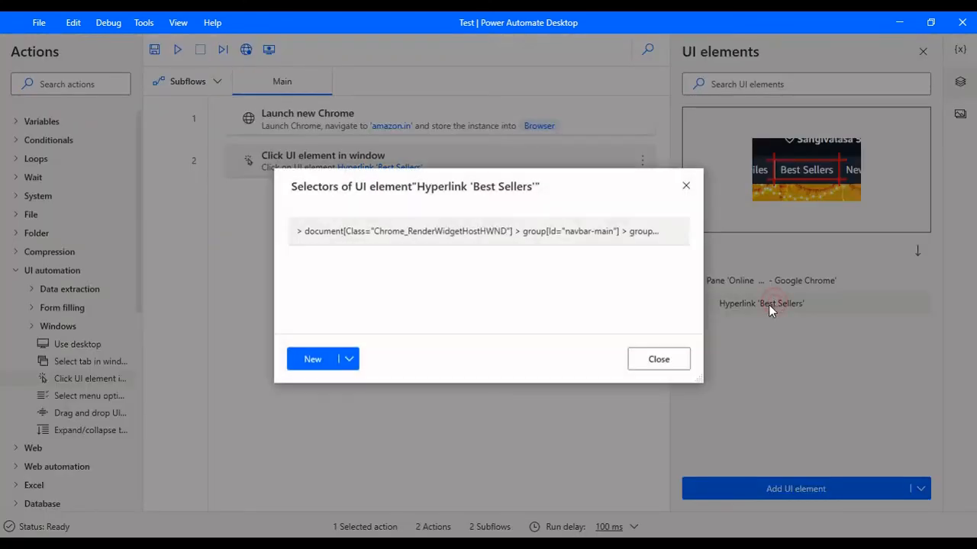
pyautogui.moveTo(525, 226)
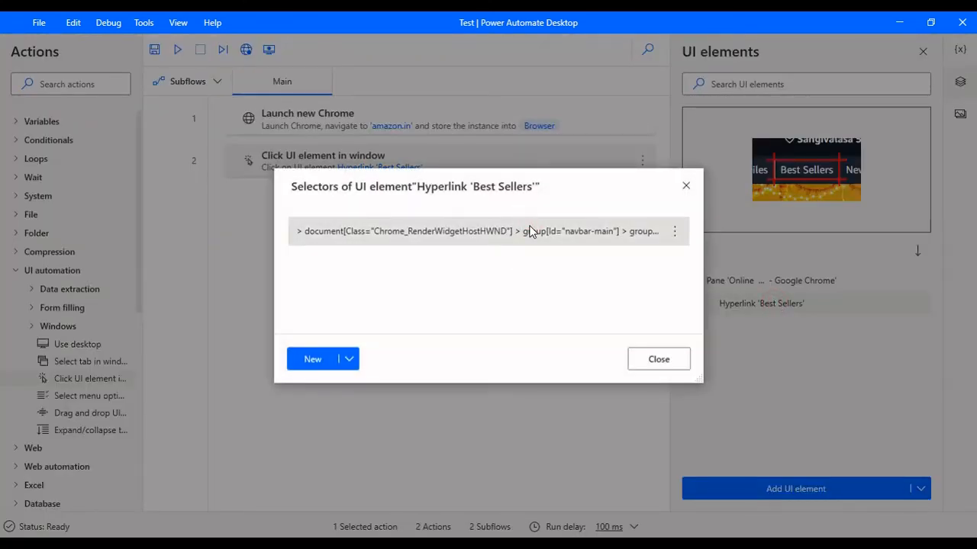
pyautogui.doubleClick(530, 231)
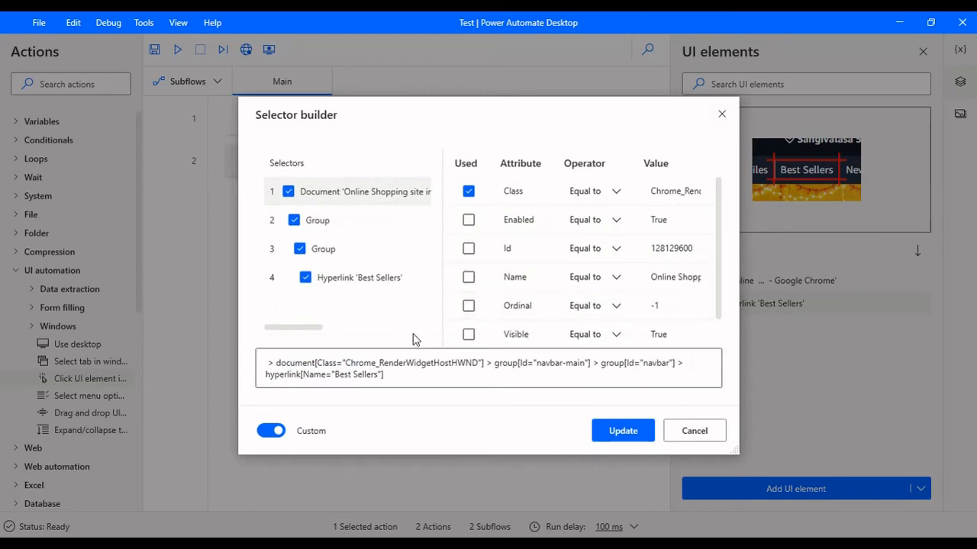
# Set the Name attribute of the selector's hyperlink level to Mobiles.
pyautogui.click(340, 276)
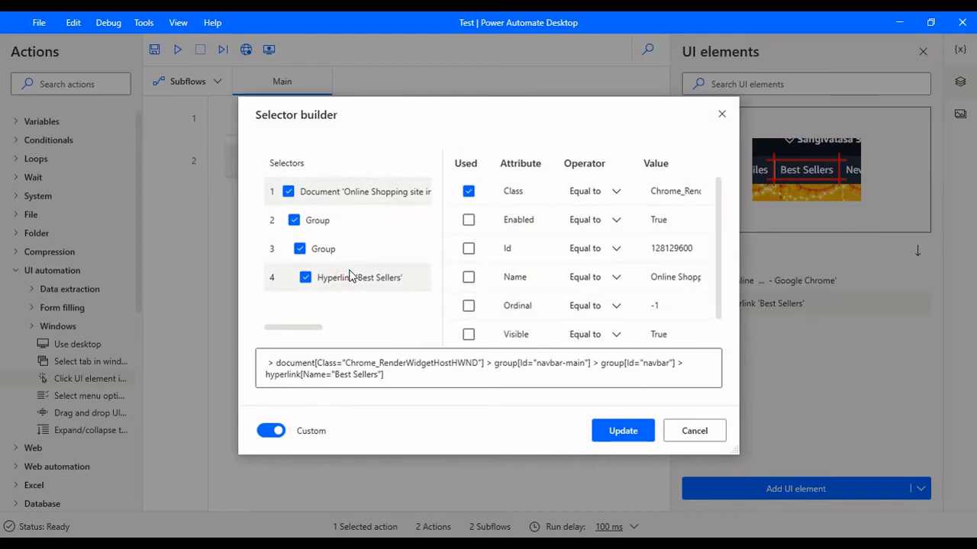
pyautogui.click(680, 276)
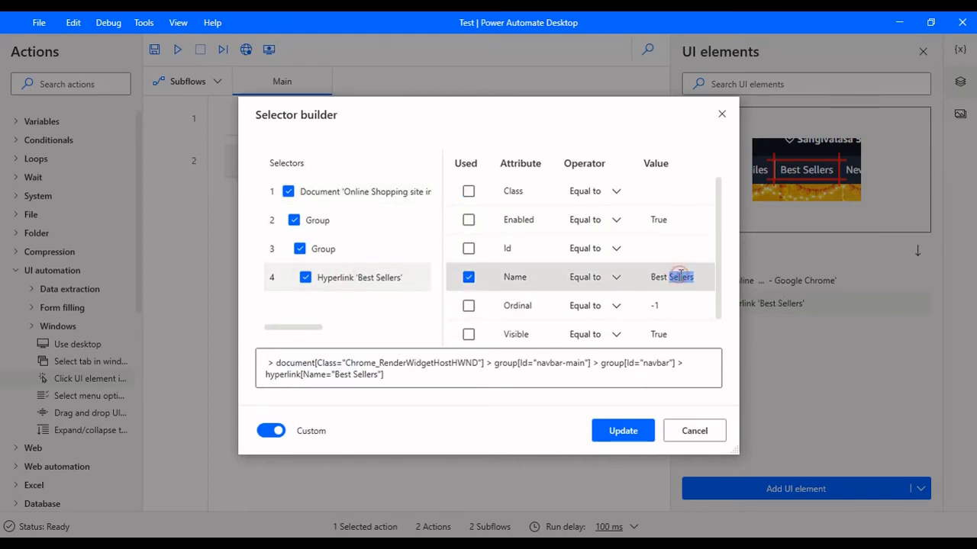
pyautogui.press('BackSpace')
pyautogui.press('BackSpace')
pyautogui.press('BackSpace')
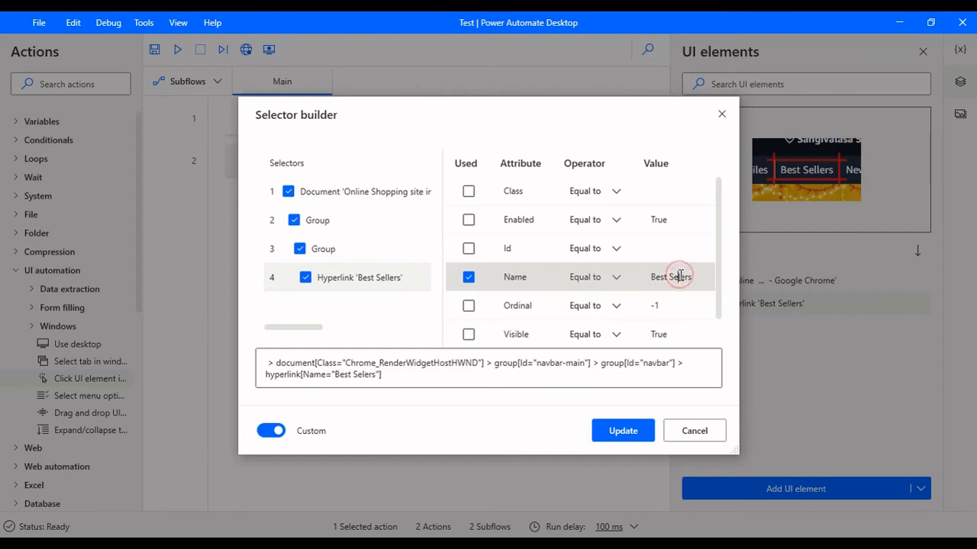
pyautogui.press('Delete')
pyautogui.press('Delete')
pyautogui.press('Delete')
pyautogui.press('Delete')
pyautogui.press('BackSpace')
pyautogui.press('BackSpace')
pyautogui.press('BackSpace')
pyautogui.press('BackSpace')
pyautogui.press('BackSpace')
pyautogui.write('Mobile')
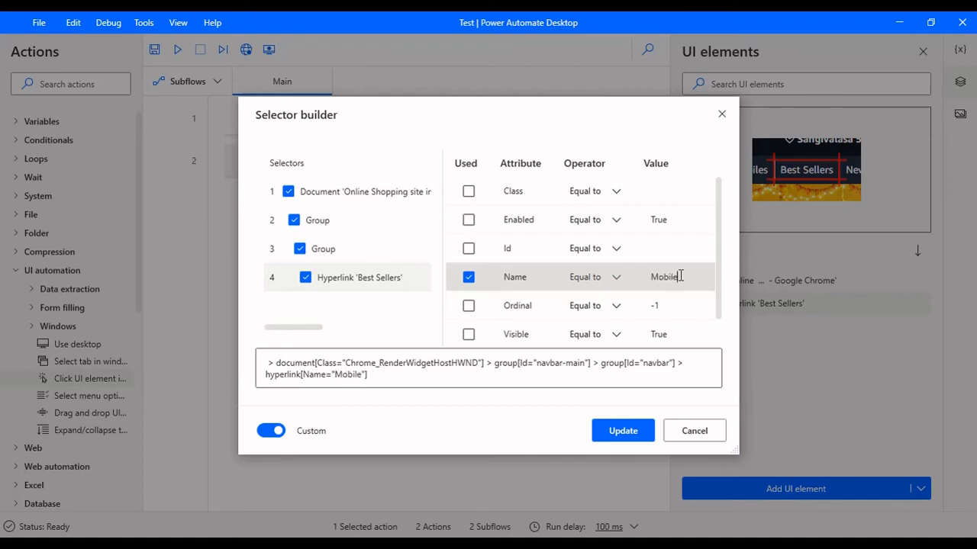
pyautogui.write('s')
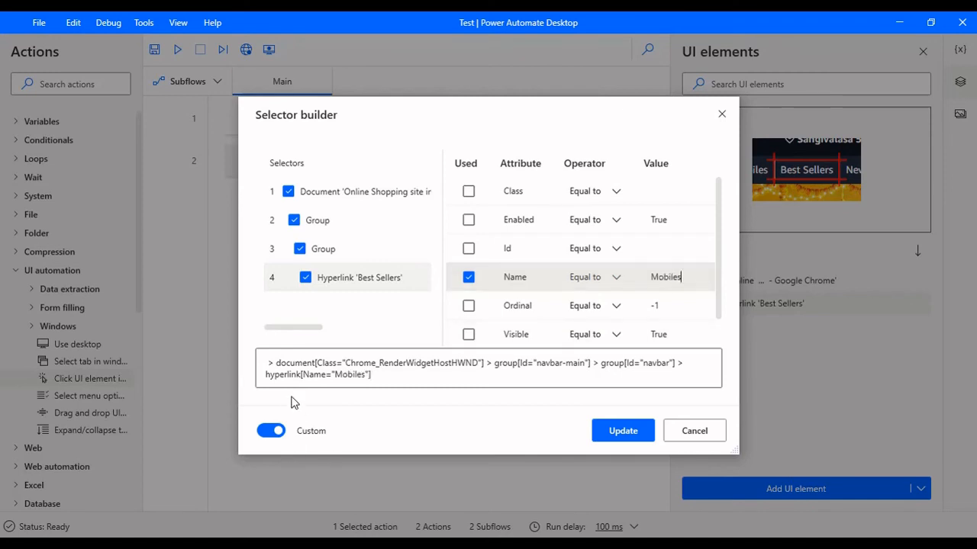
# Check the Name value in the selector text, save the updated selector and close the element's selectors.
pyautogui.doubleClick(339, 375)
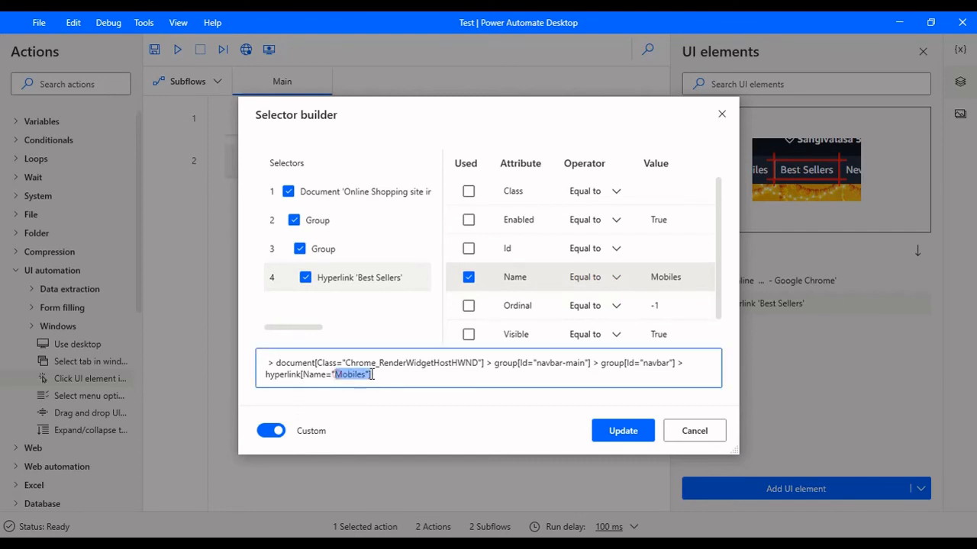
pyautogui.click(624, 430)
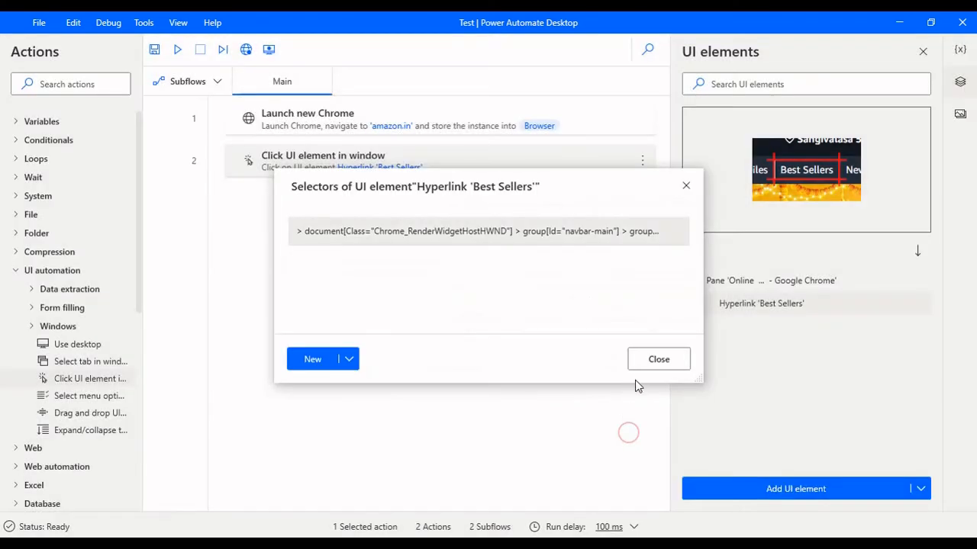
pyautogui.click(668, 364)
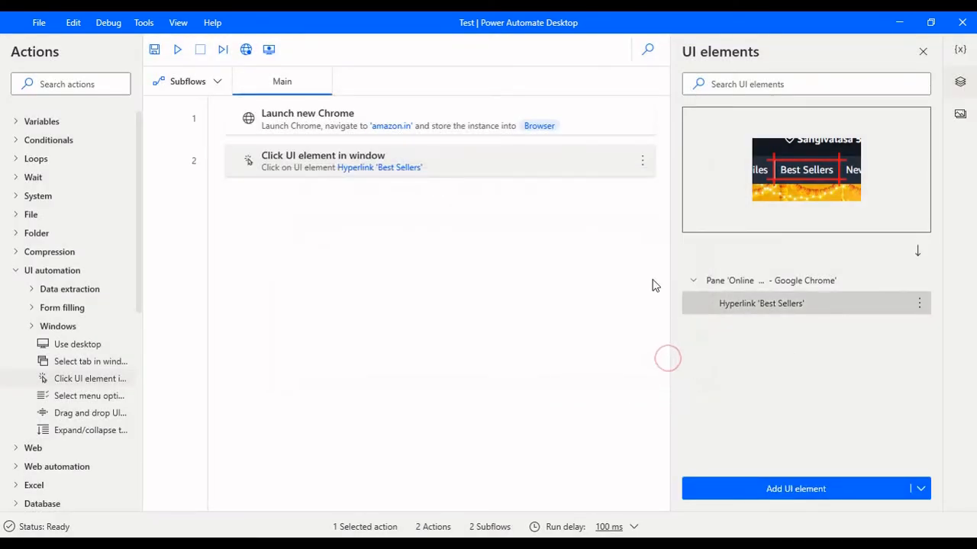
# Review which UI element the Click UI element in window action uses and close its parameters without changes.
pyautogui.doubleClick(434, 165)
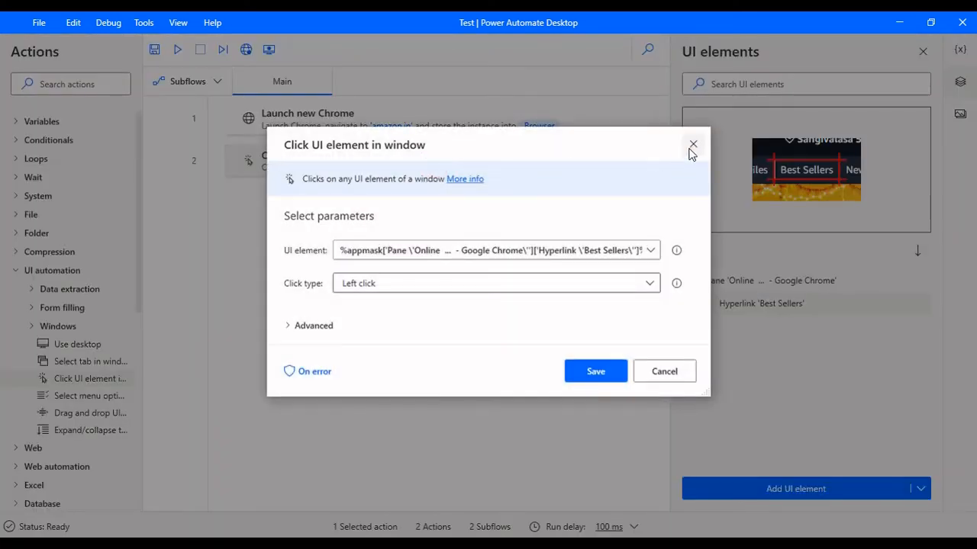
pyautogui.click(692, 145)
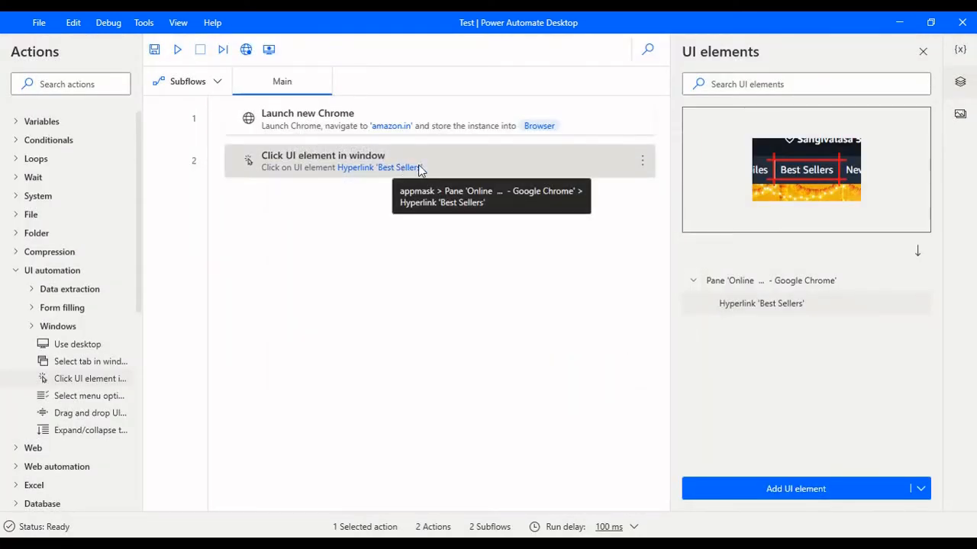
pyautogui.doubleClick(488, 158)
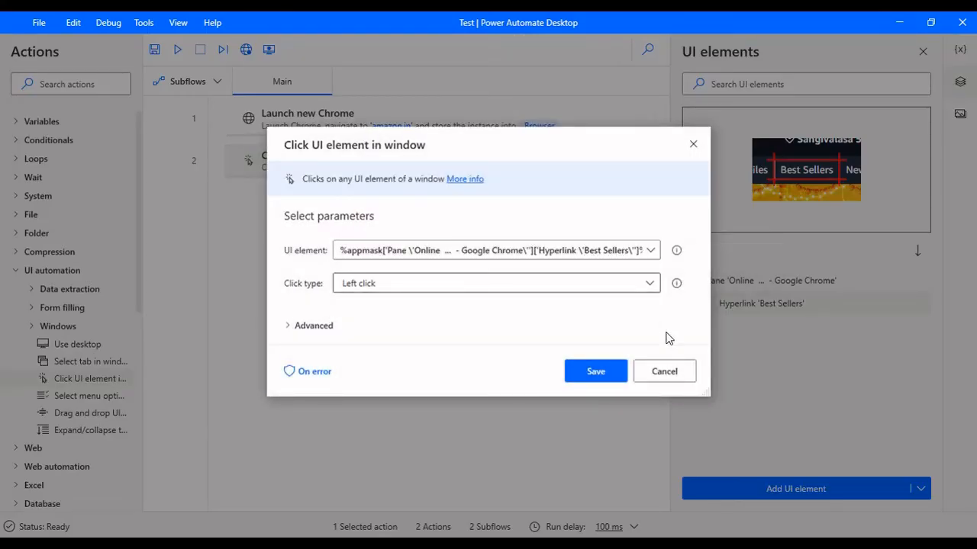
pyautogui.click(652, 370)
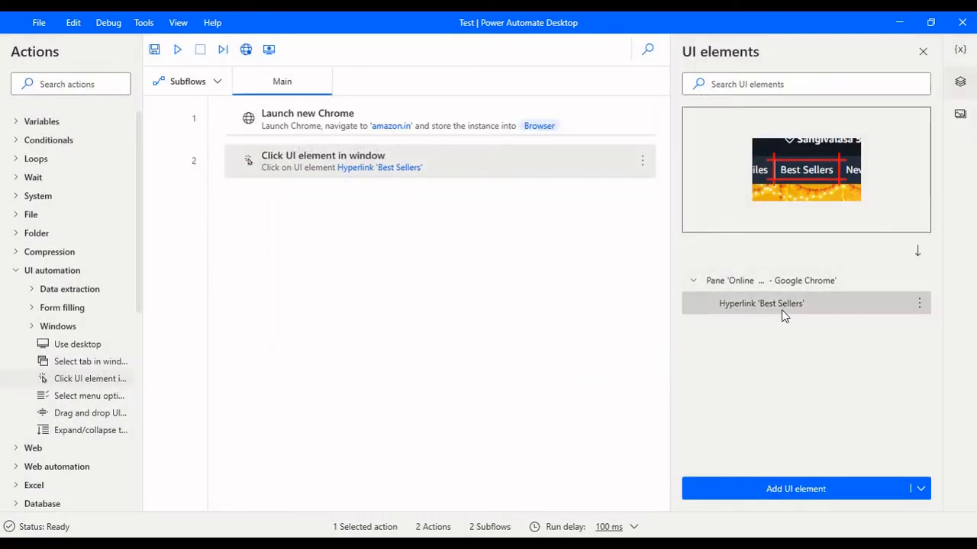
# Reopen the Best Sellers element's selector to verify the hyperlink's Name attribute, and close the element's selectors.
pyautogui.doubleClick(782, 309)
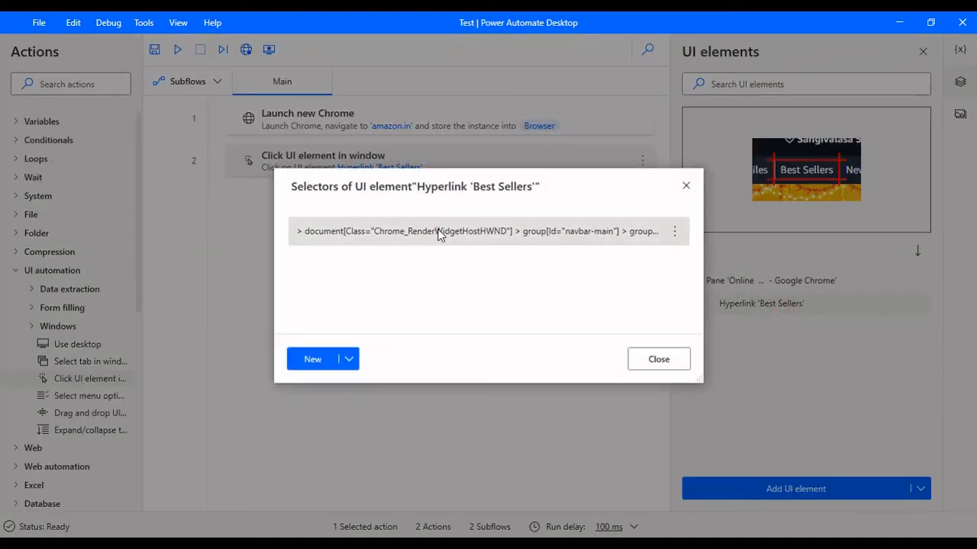
pyautogui.click(582, 231)
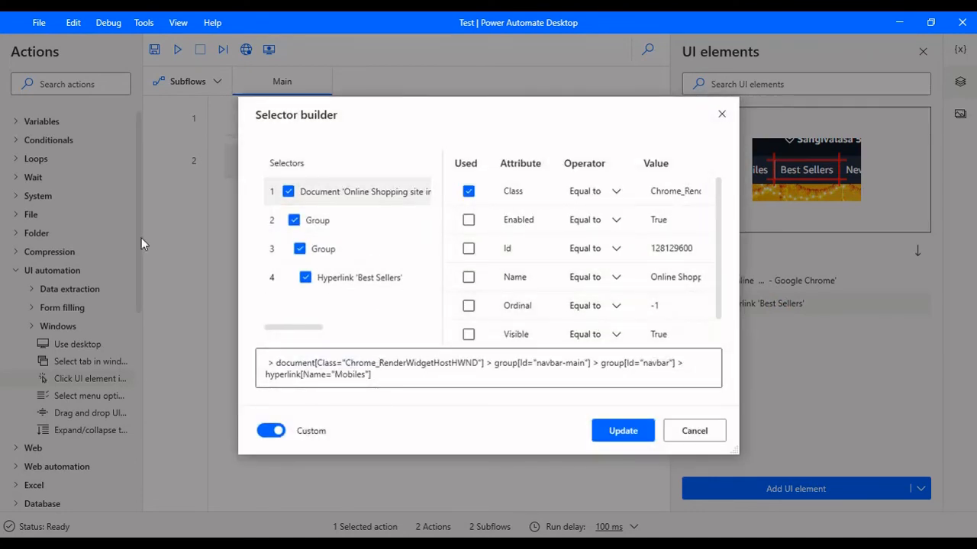
pyautogui.click(385, 274)
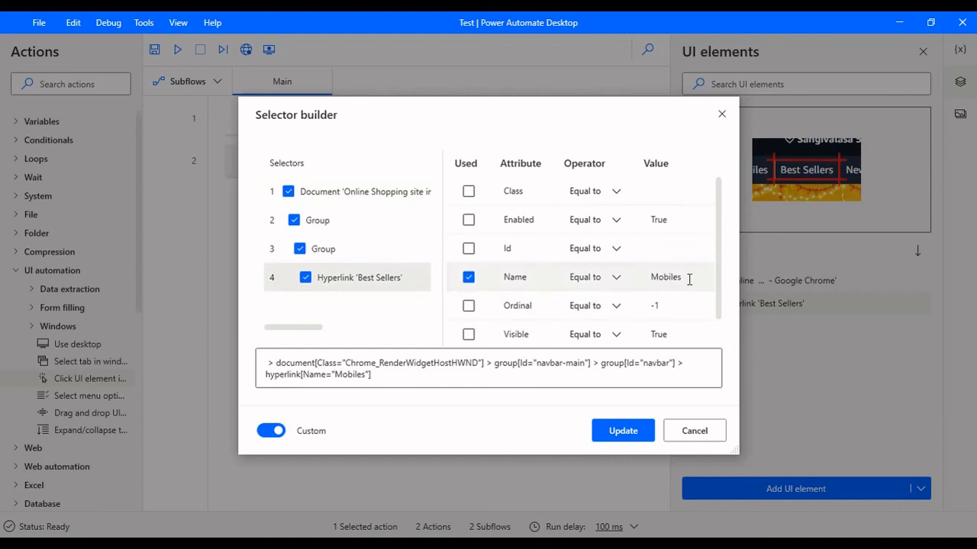
pyautogui.click(640, 439)
pyautogui.click(639, 360)
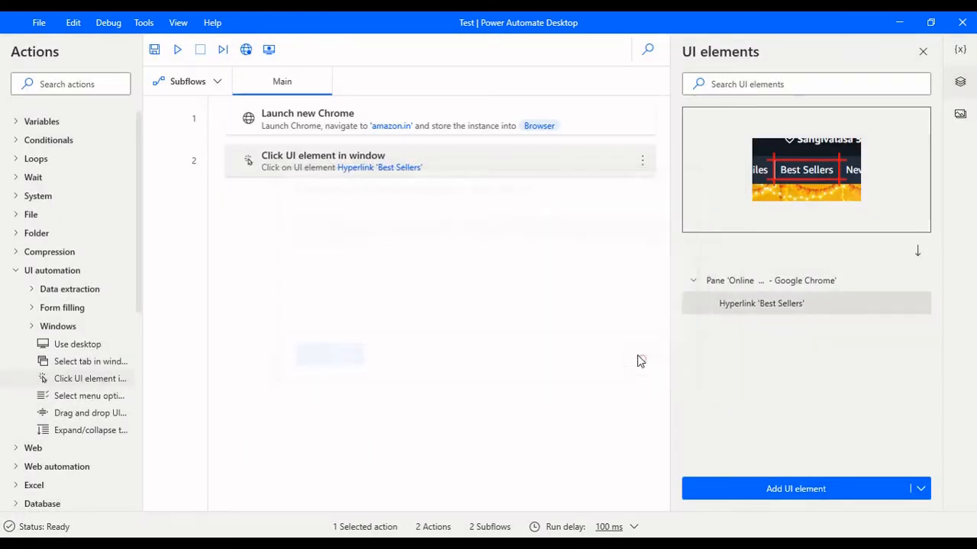
# Run the flow to test the Mobiles link click on amazon.in, and close the browser window.
pyautogui.click(174, 50)
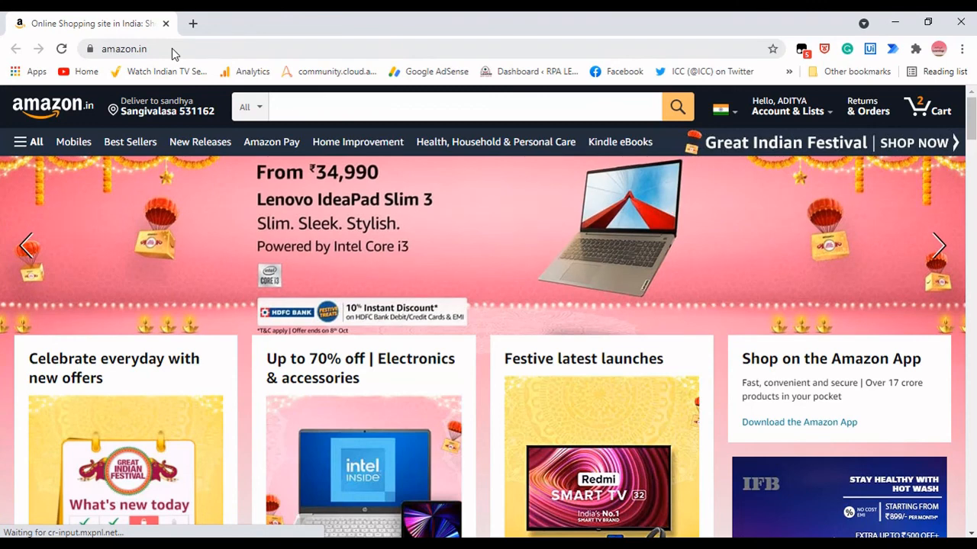
pyautogui.click(73, 142)
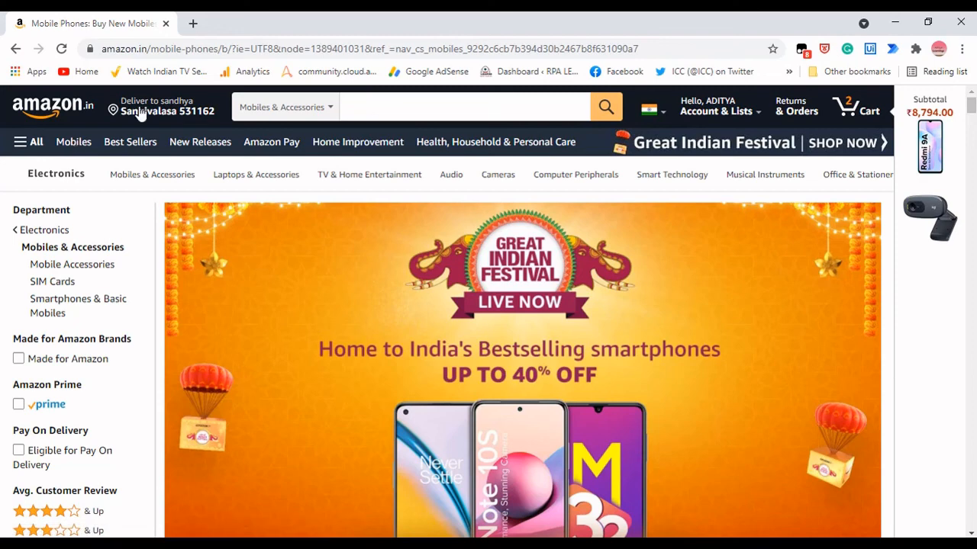
pyautogui.click(961, 23)
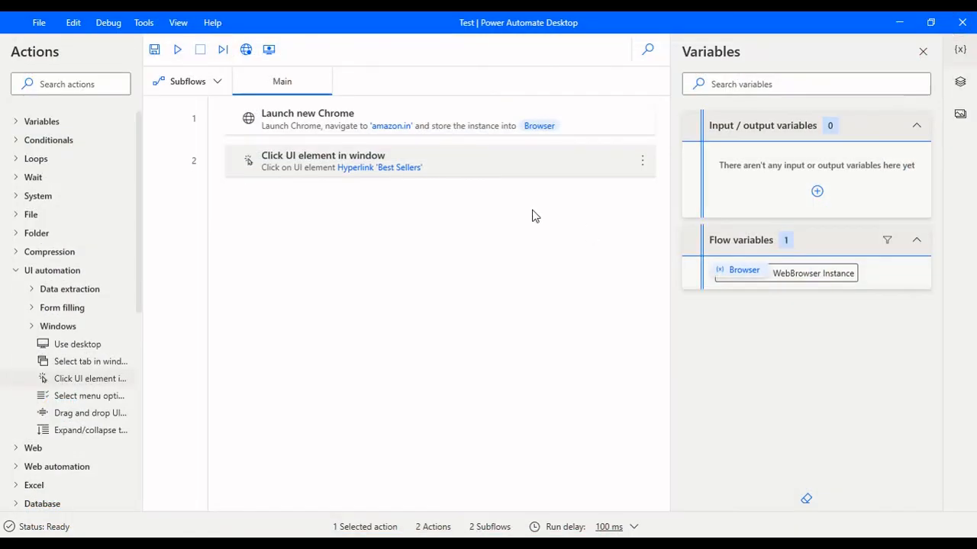